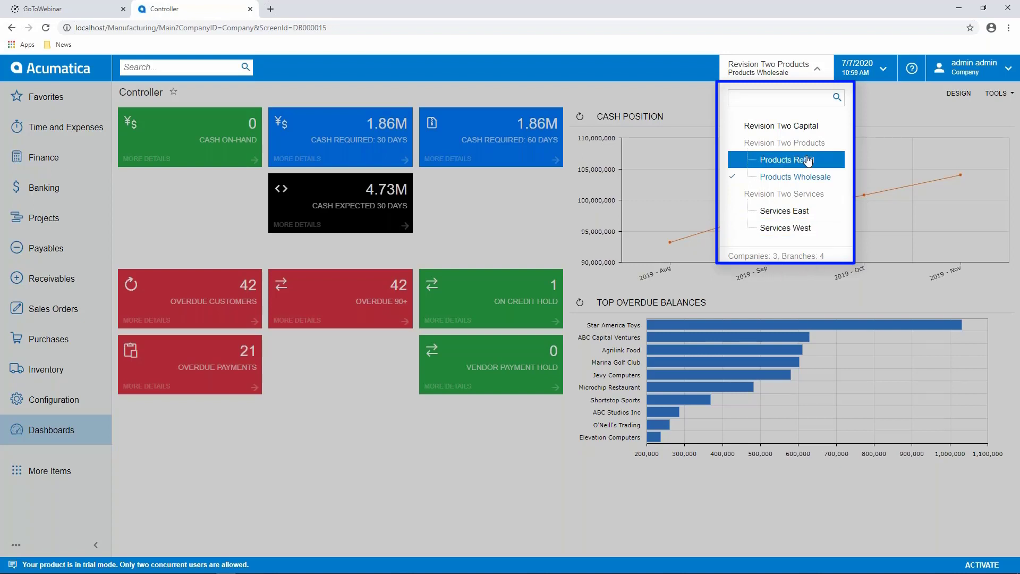
Switch the active company to Revision Two Capital, and the active branch to Products Retail
{"action": "left_click", "coordinate": [804, 127]}
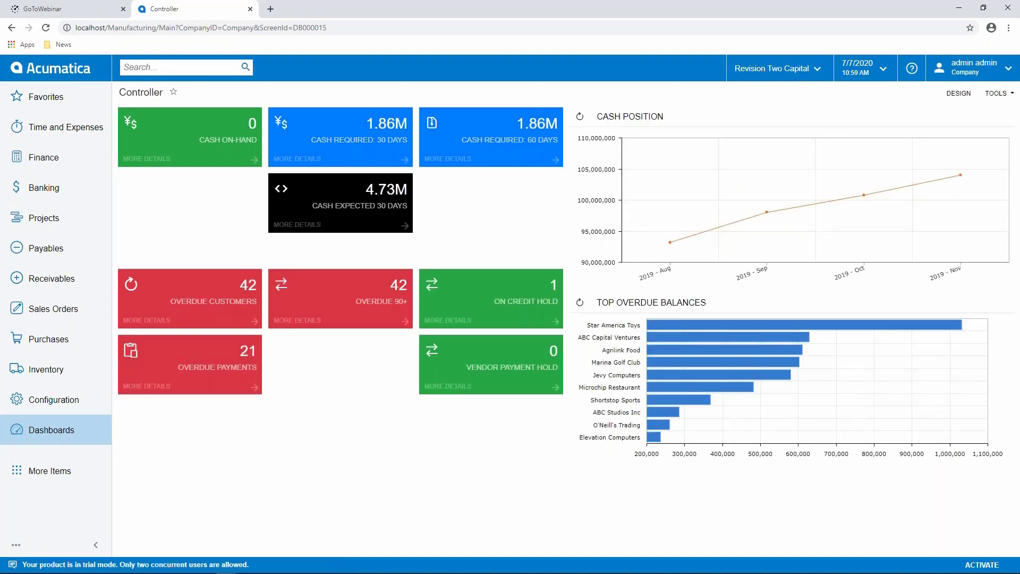
{"action": "left_click", "coordinate": [817, 69]}
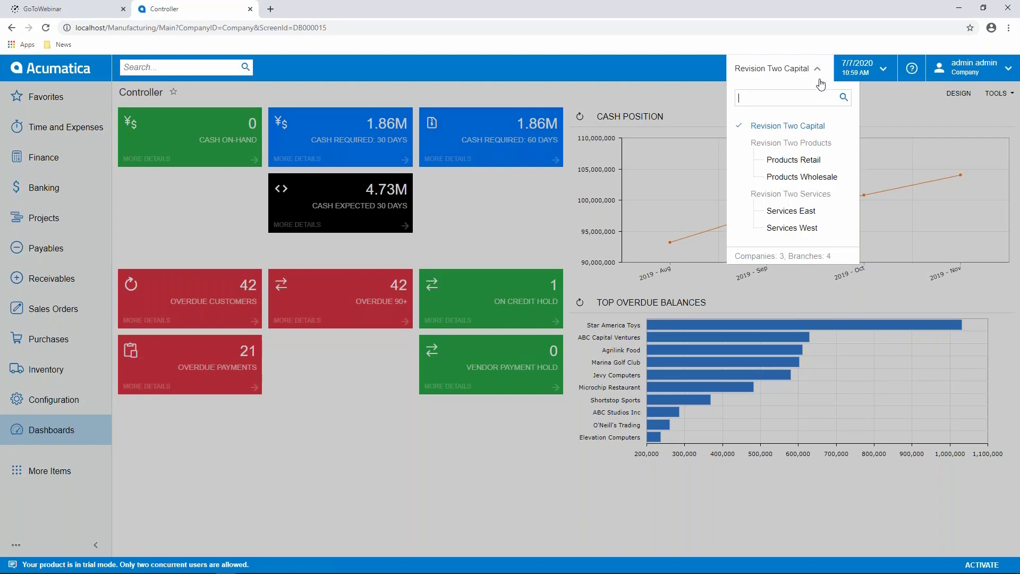
{"action": "left_click", "coordinate": [821, 157]}
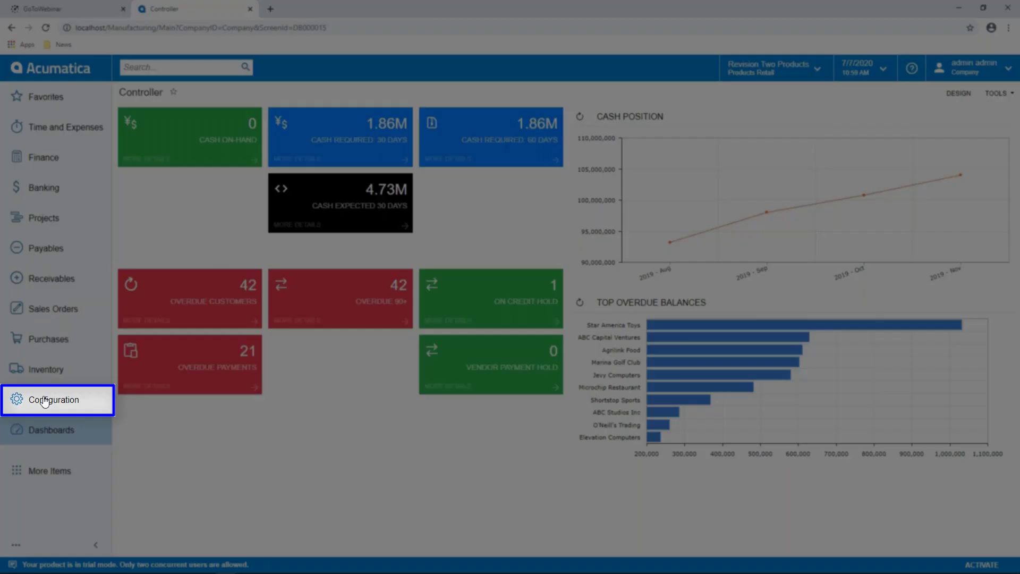
Open the PRODUCTS company record from the organization configuration and examine the available company types
{"action": "left_click", "coordinate": [45, 400]}
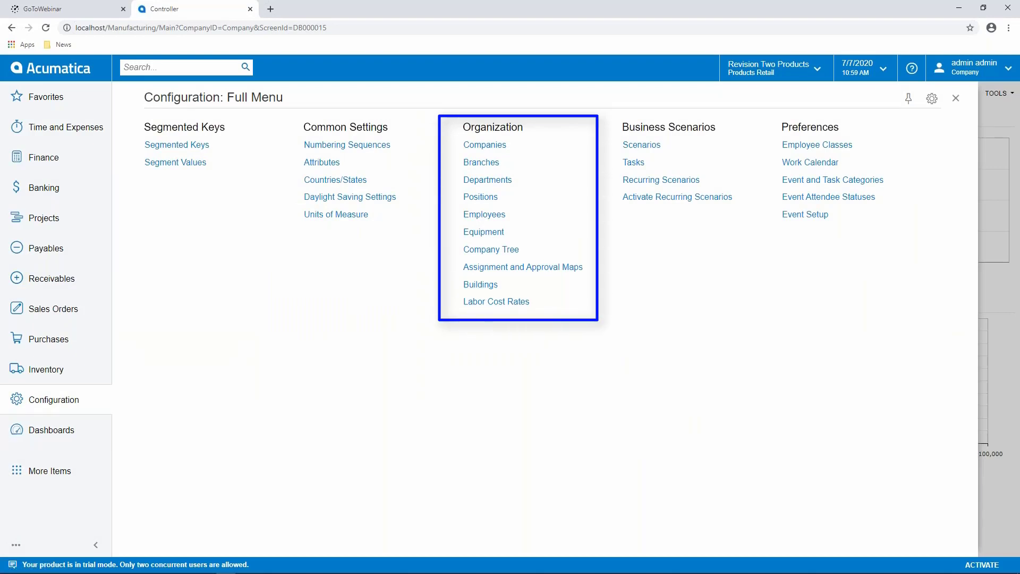
{"action": "left_click", "coordinate": [492, 146]}
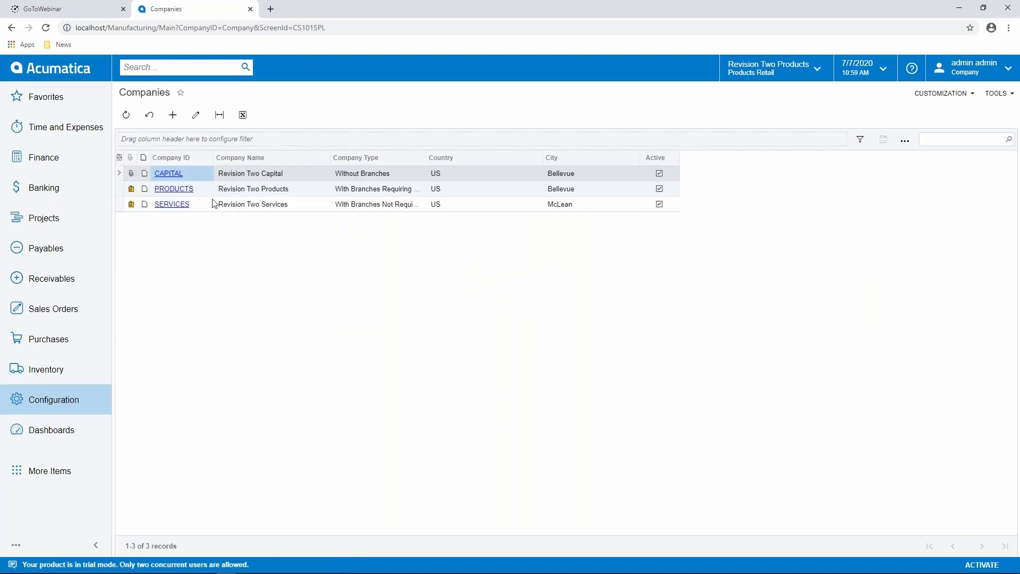
{"action": "left_click", "coordinate": [185, 194]}
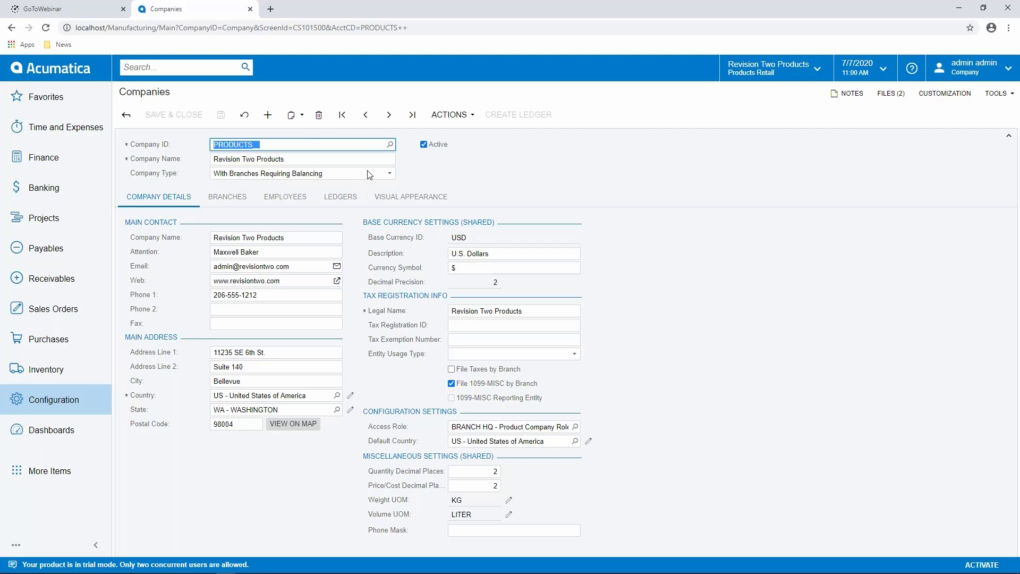
{"action": "left_click", "coordinate": [390, 173]}
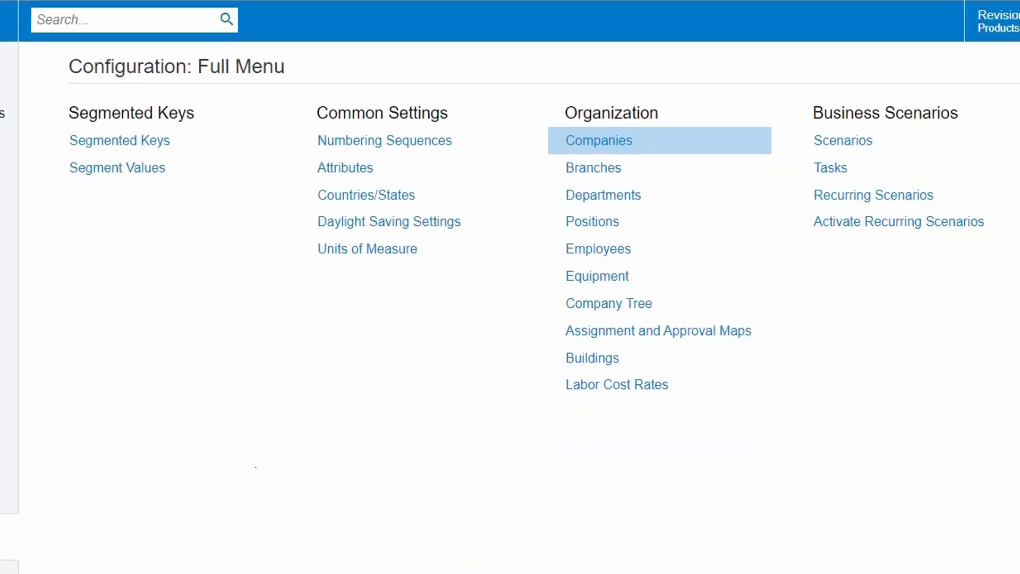
Open the PRODRETAIL record from the Branches list and examine its parent company and the branch lookup
{"action": "left_click", "coordinate": [477, 169]}
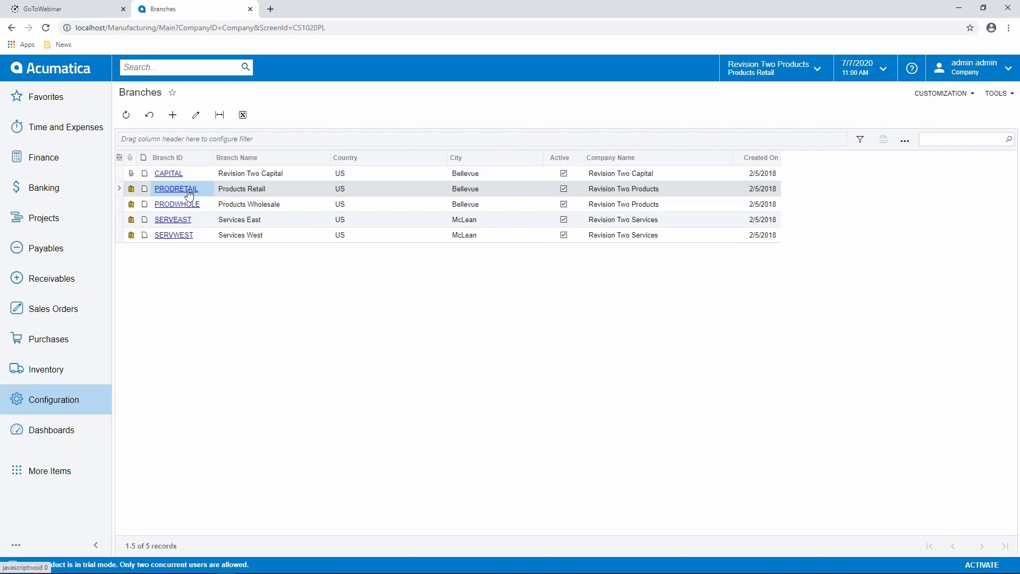
{"action": "left_click", "coordinate": [168, 195]}
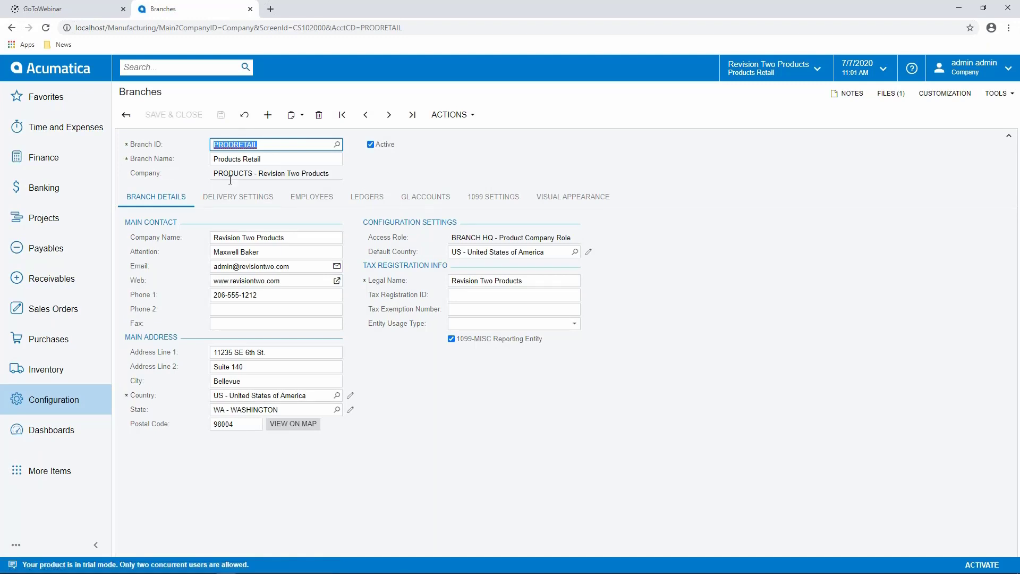
{"action": "left_click", "coordinate": [337, 144]}
{"action": "double_click", "coordinate": [274, 252]}
{"action": "key", "text": "alt+Left"}
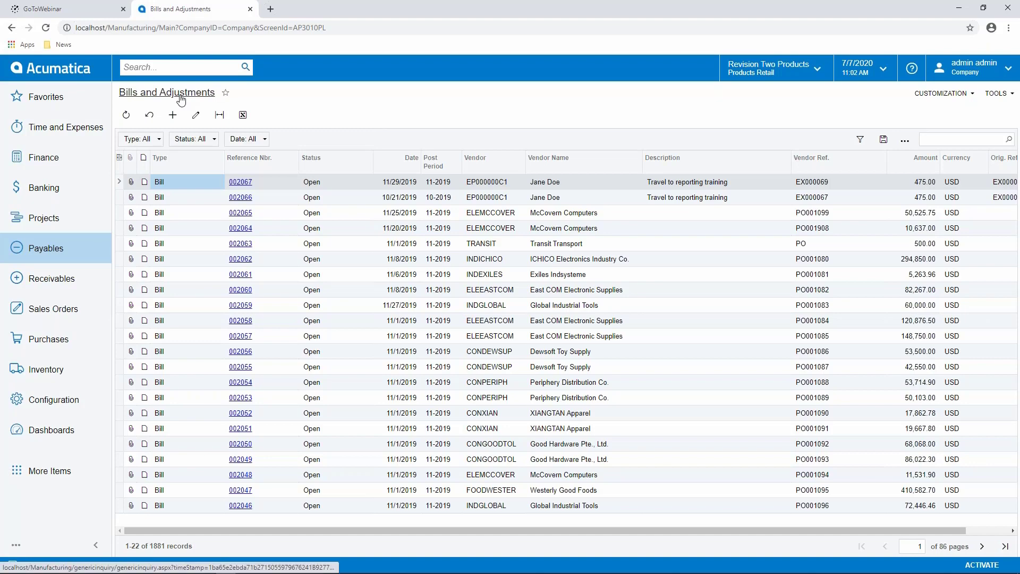
Open a blank bill in Bills and Adjustments and switch the active branch to Products Wholesale
{"action": "left_click", "coordinate": [172, 115]}
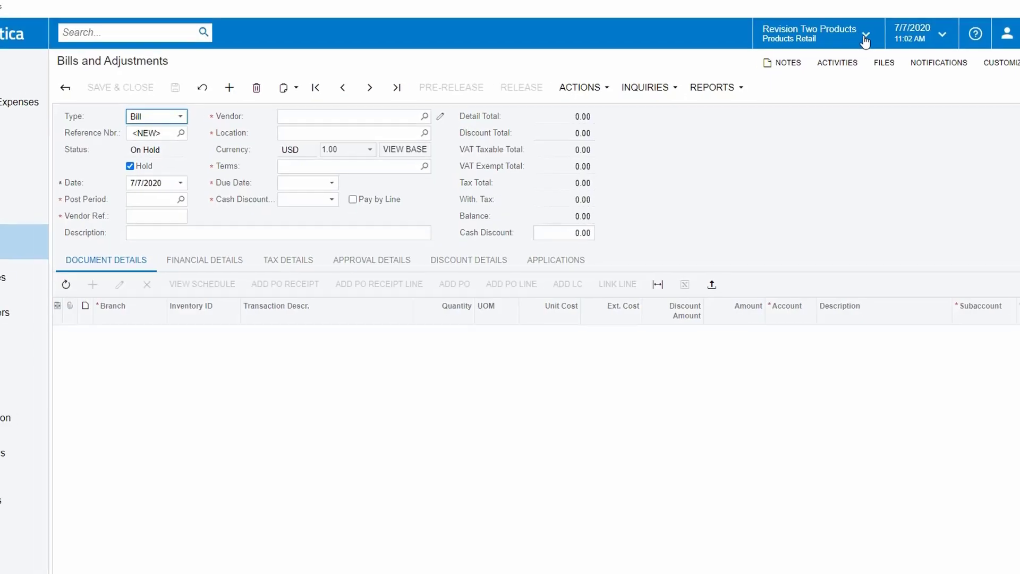
{"action": "left_click", "coordinate": [886, 22]}
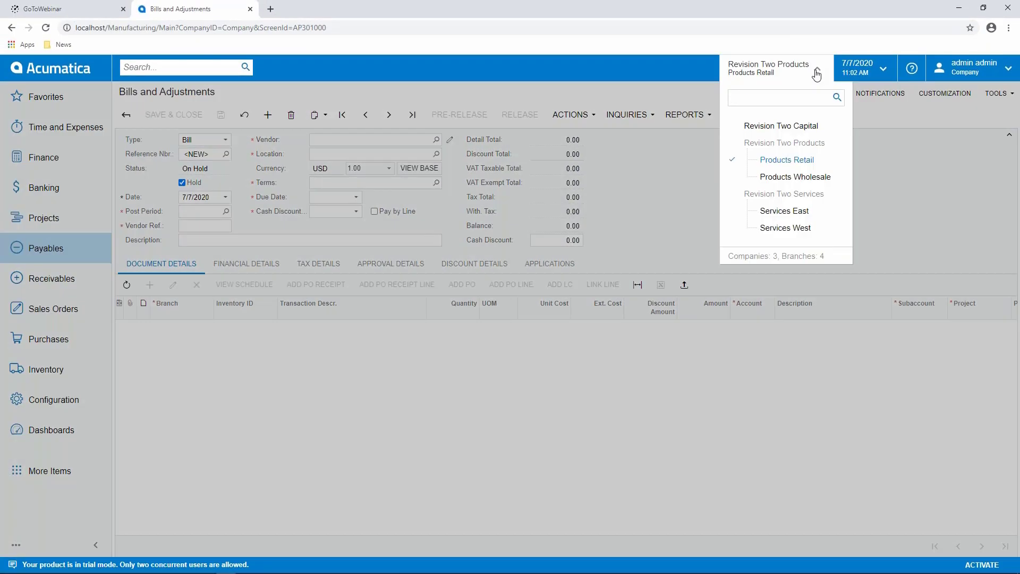
{"action": "left_click", "coordinate": [798, 180]}
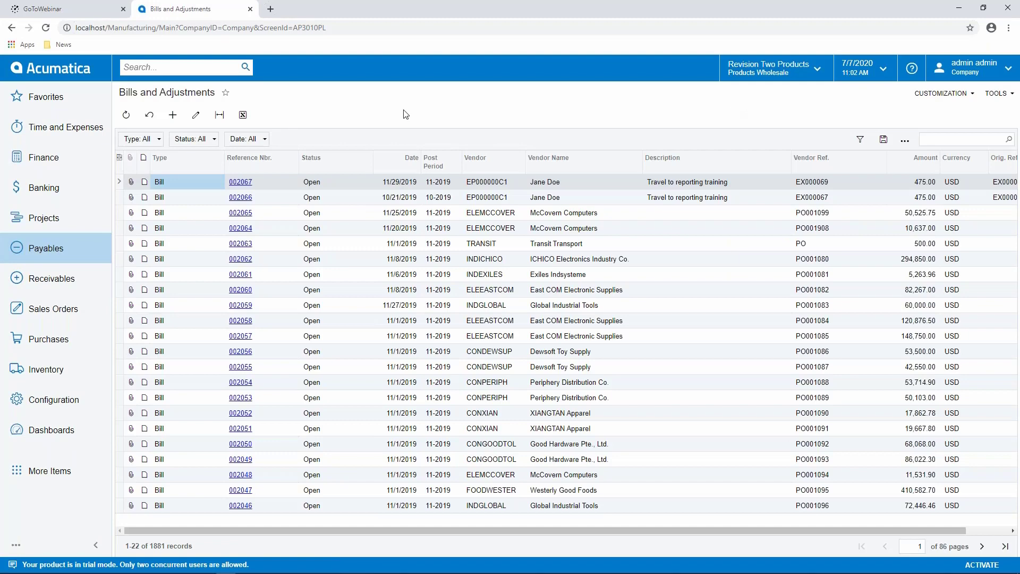
Create a new bill in Bills and Adjustments for vendor ACITAISYST
{"action": "left_click", "coordinate": [171, 116]}
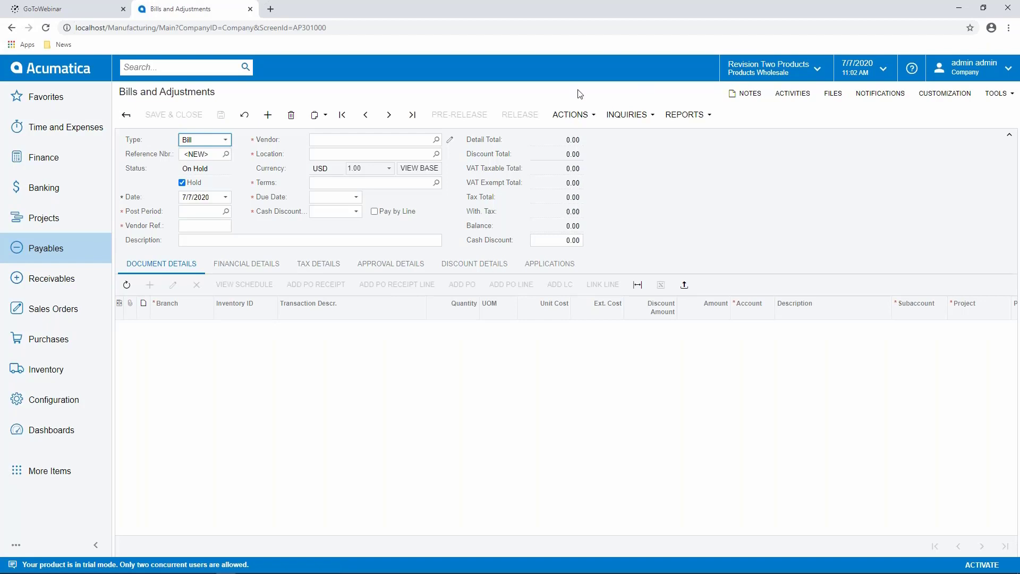
{"action": "left_click", "coordinate": [436, 140]}
{"action": "double_click", "coordinate": [363, 242]}
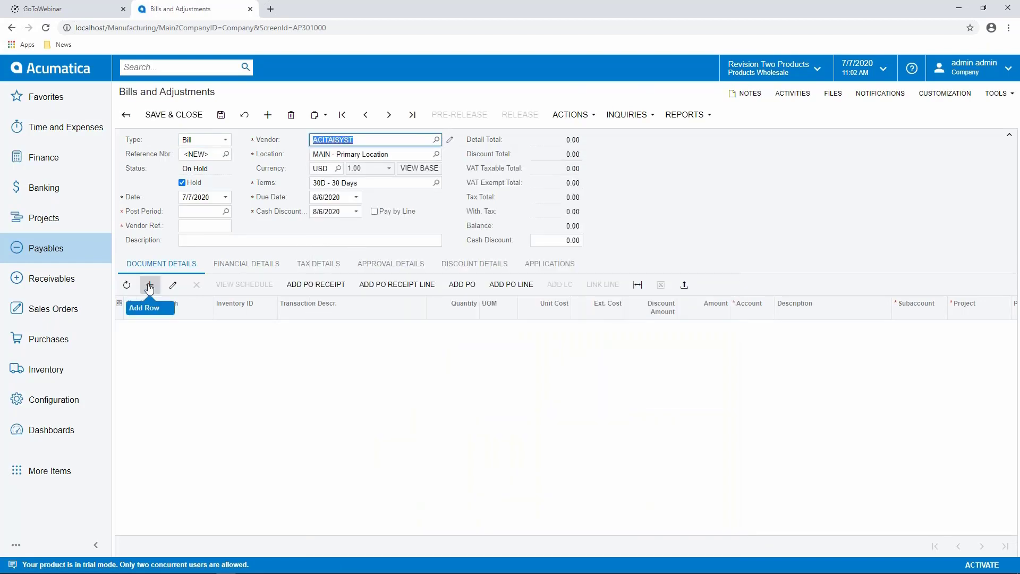
Add a bill line for branch PRODWHOLE with transaction description "rent" and an extended cost of 10,000.00
{"action": "left_click", "coordinate": [149, 284]}
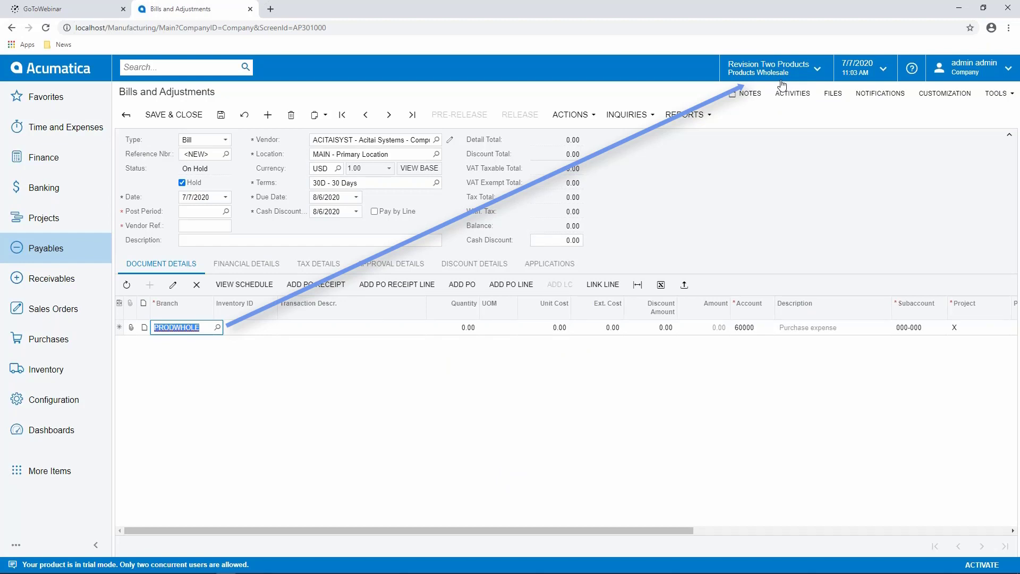
{"action": "left_click", "coordinate": [299, 328]}
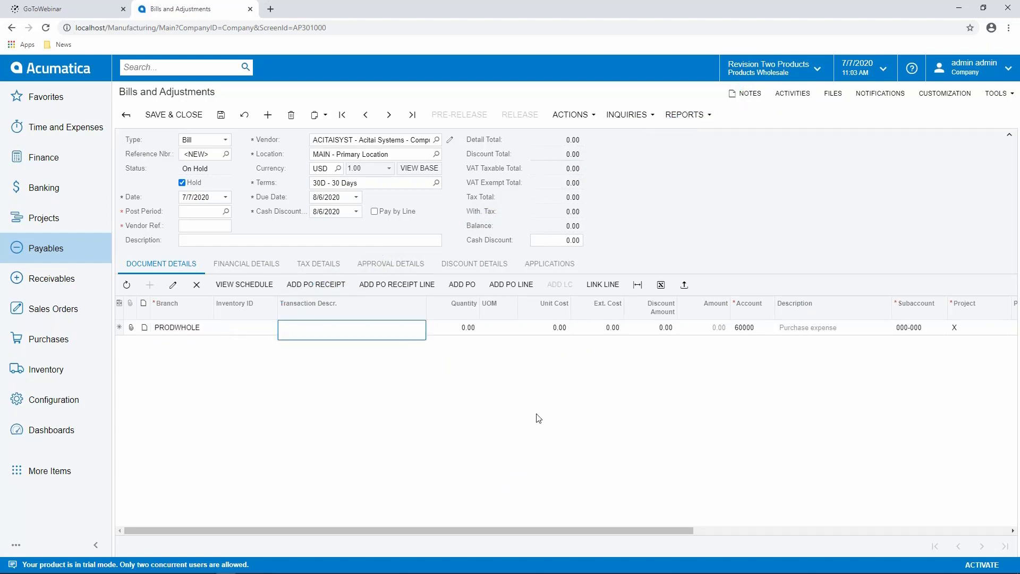
{"action": "type", "text": "rent"}
{"action": "key", "text": "Tab"}
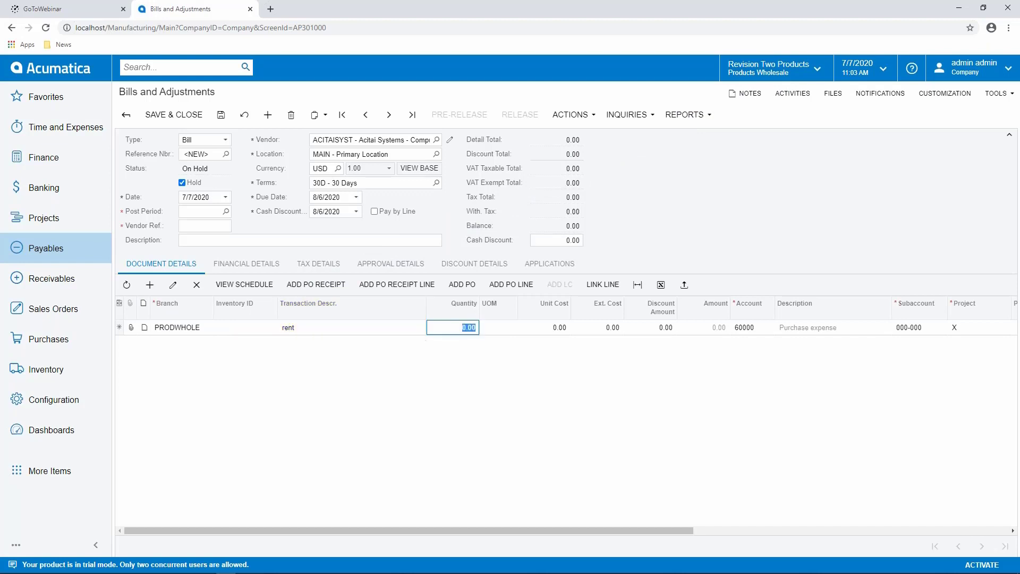
{"action": "key", "text": "Tab"}
{"action": "key", "text": "Tab"}
{"action": "type", "text": "1"}
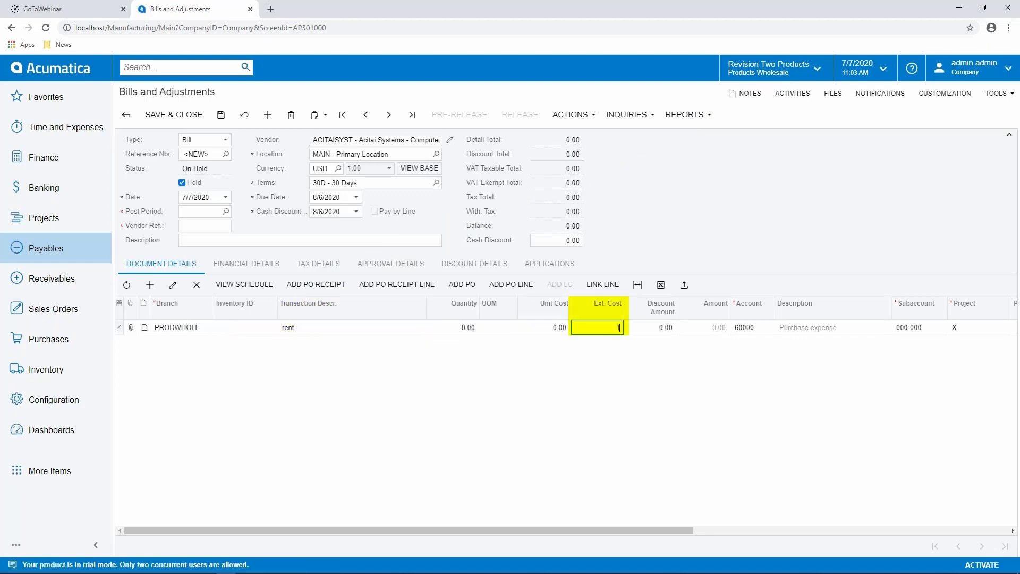
{"action": "type", "text": "0,00000"}
{"action": "key", "text": "Tab"}
{"action": "key", "text": "Tab"}
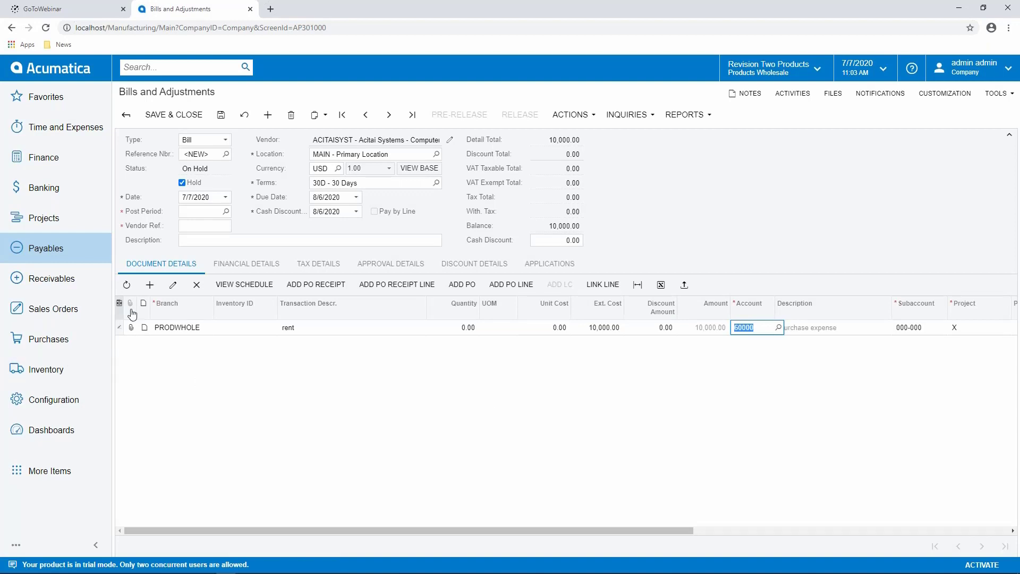
Add a second bill line for branch PRODRETAIL with transaction description "Rent" and an extended cost of 5,000.00
{"action": "left_click", "coordinate": [149, 285]}
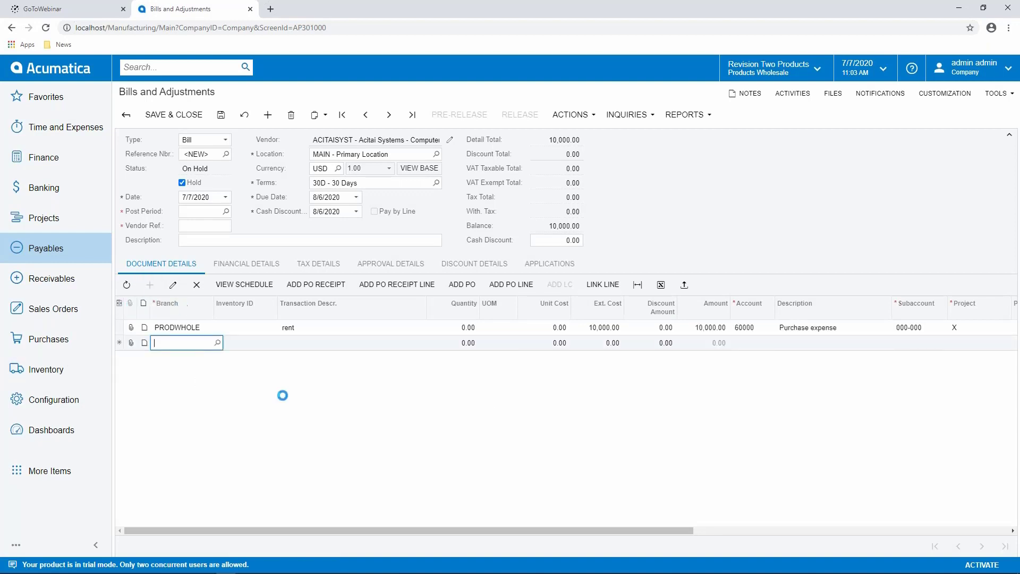
{"action": "left_click", "coordinate": [218, 342]}
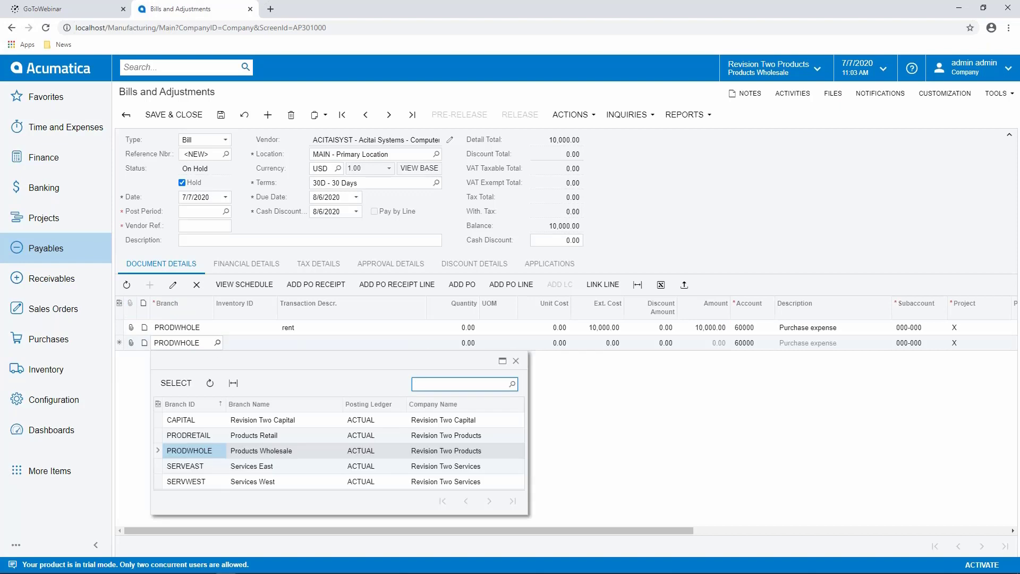
{"action": "double_click", "coordinate": [203, 436]}
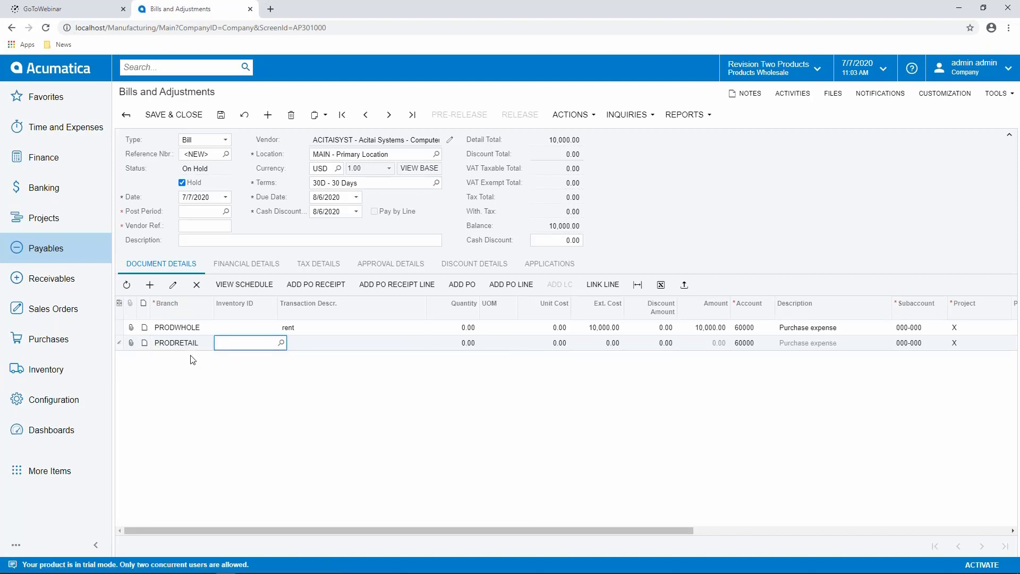
{"action": "key", "text": "Tab"}
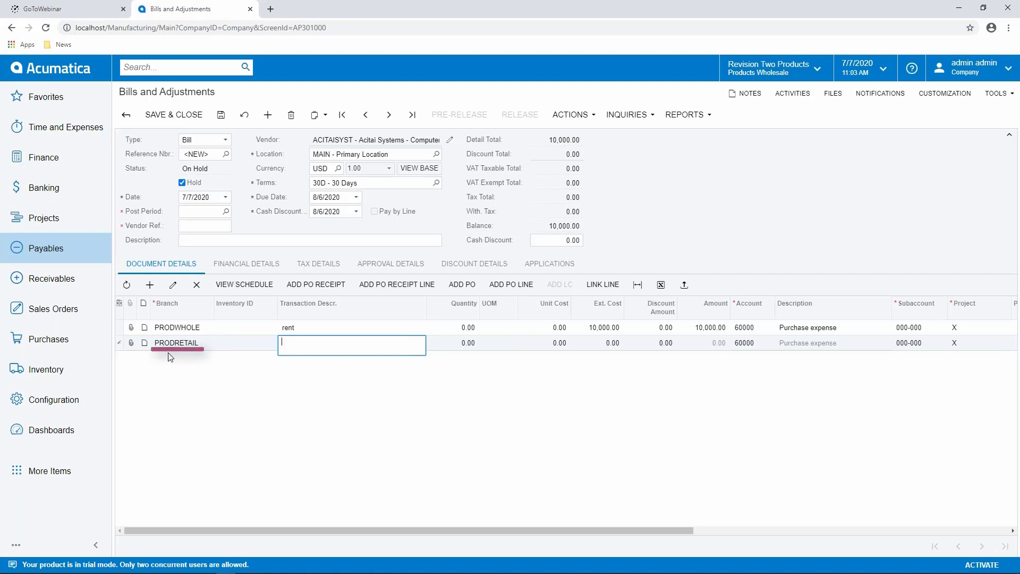
{"action": "type", "text": "Rent"}
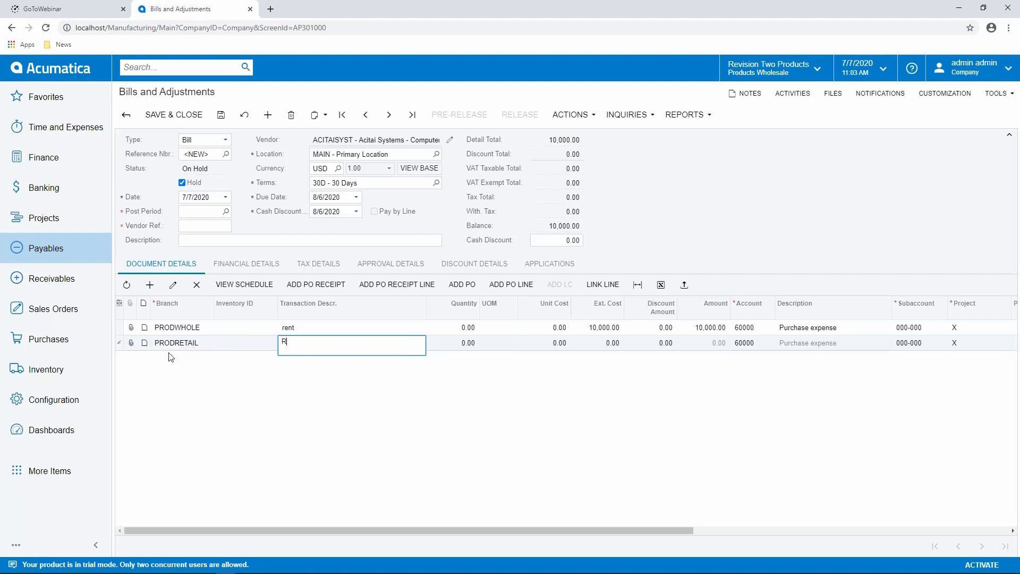
{"action": "key", "text": "Tab"}
{"action": "key", "text": "Tab"}
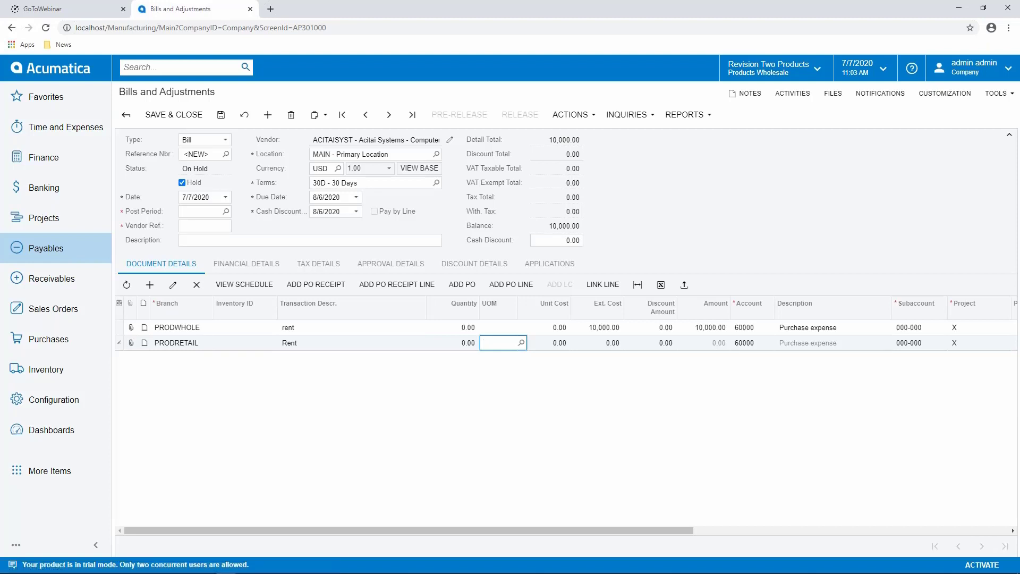
{"action": "key", "text": "Tab"}
{"action": "key", "text": "Tab"}
{"action": "type", "text": "5,00"}
{"action": "type", "text": "0"}
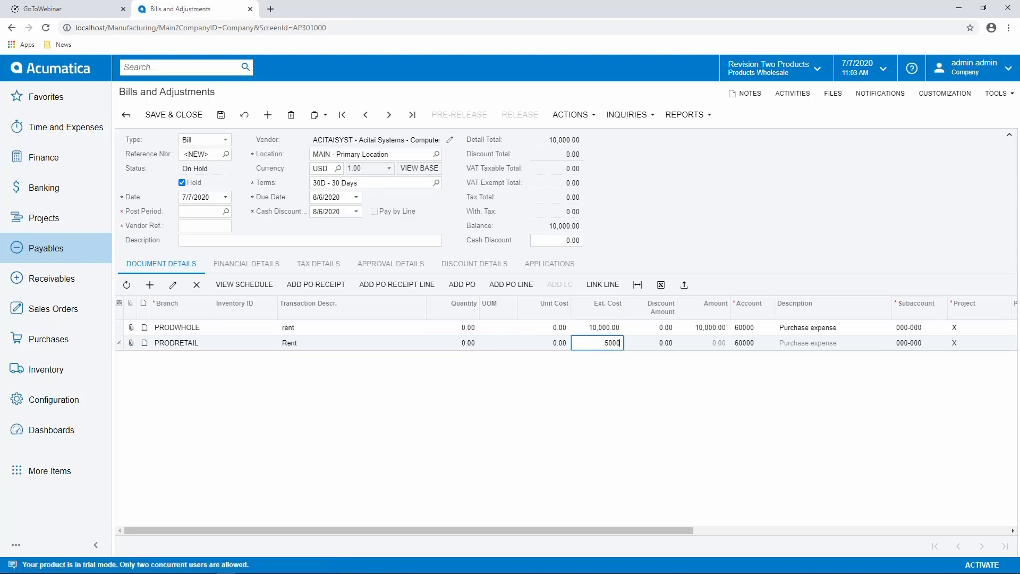
{"action": "key", "text": "Tab"}
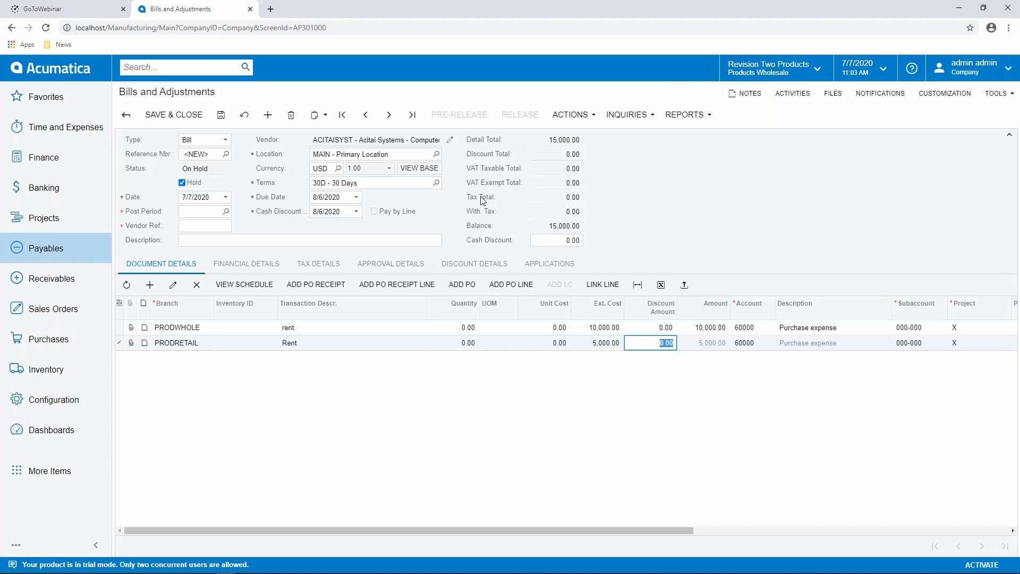
Check the bill's balance and the branch assigned to each of the two rent lines
{"action": "double_click", "coordinate": [564, 226]}
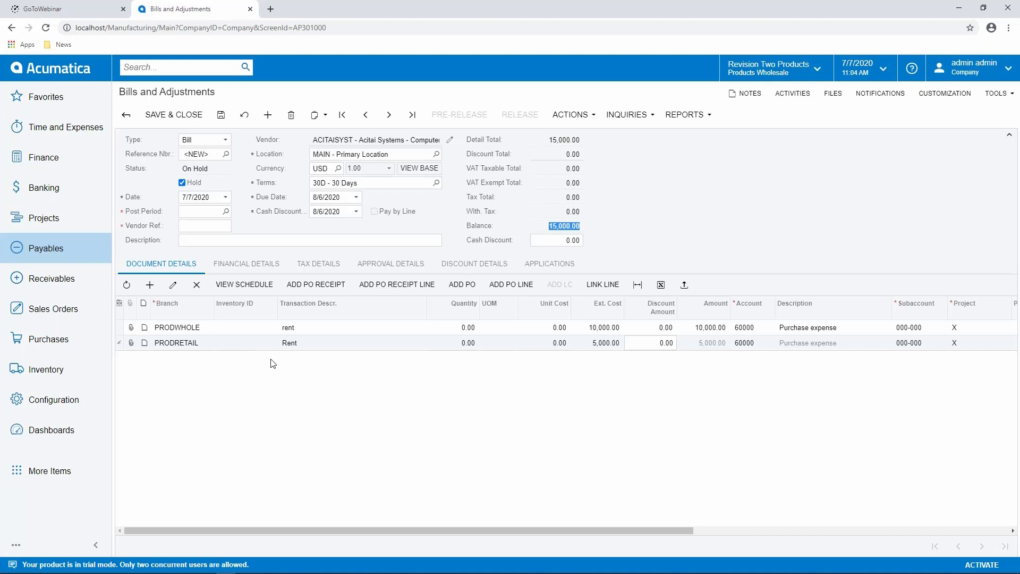
{"action": "left_click", "coordinate": [207, 329]}
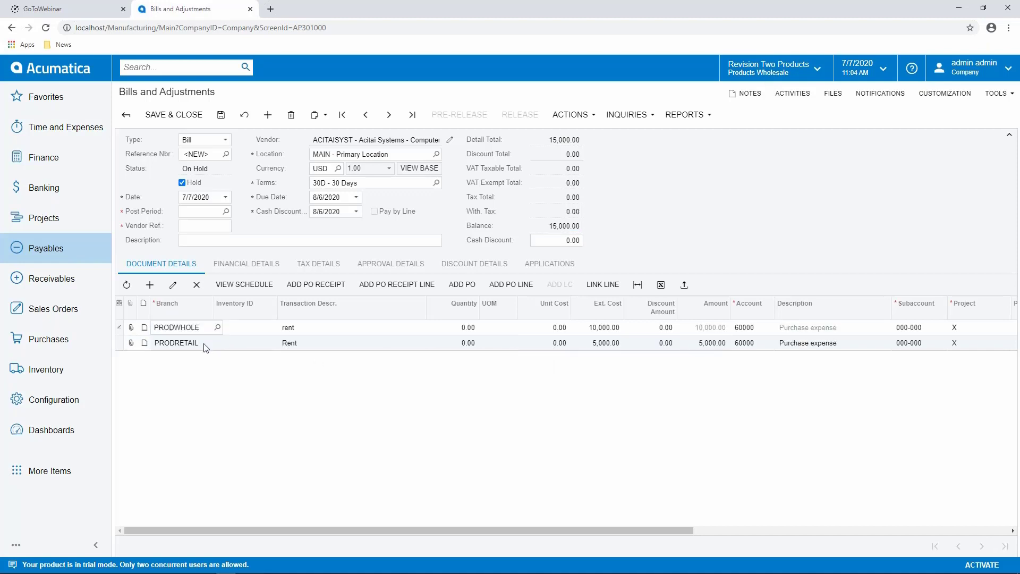
{"action": "left_click", "coordinate": [205, 343]}
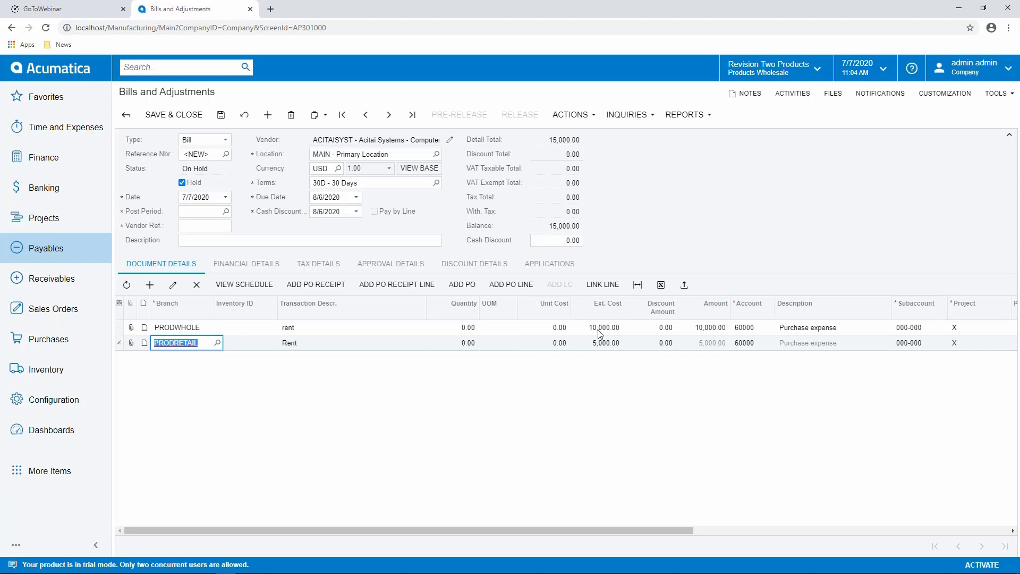
Take the bill off hold and set its post period to 07-2020
{"action": "left_click", "coordinate": [182, 183]}
{"action": "left_click", "coordinate": [215, 212]}
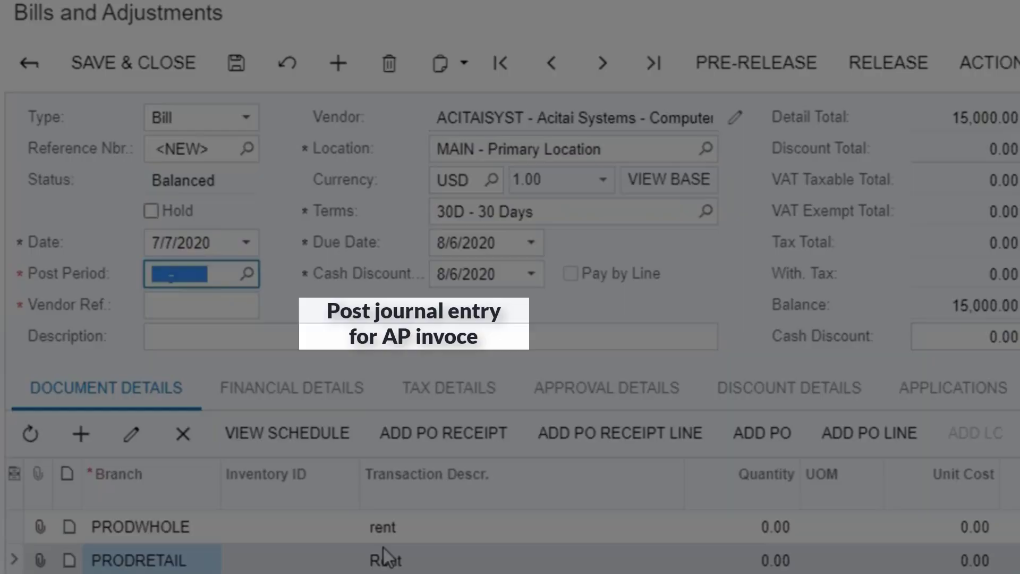
{"action": "type", "text": "072020"}
{"action": "key", "text": "Tab"}
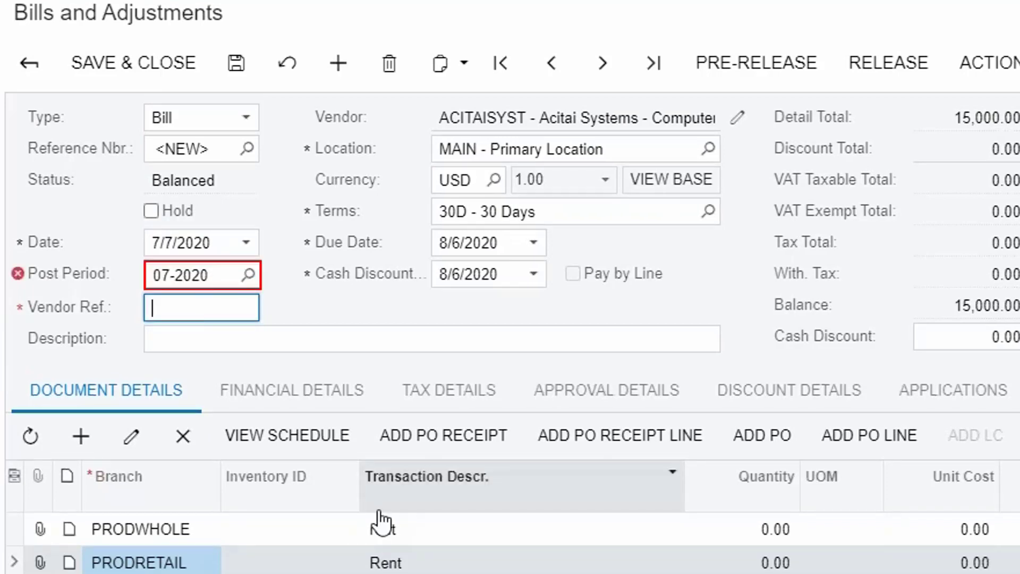
Set the bill's date to 4/6/2020 so it posts to the 04-2020 period
{"action": "left_click", "coordinate": [246, 242]}
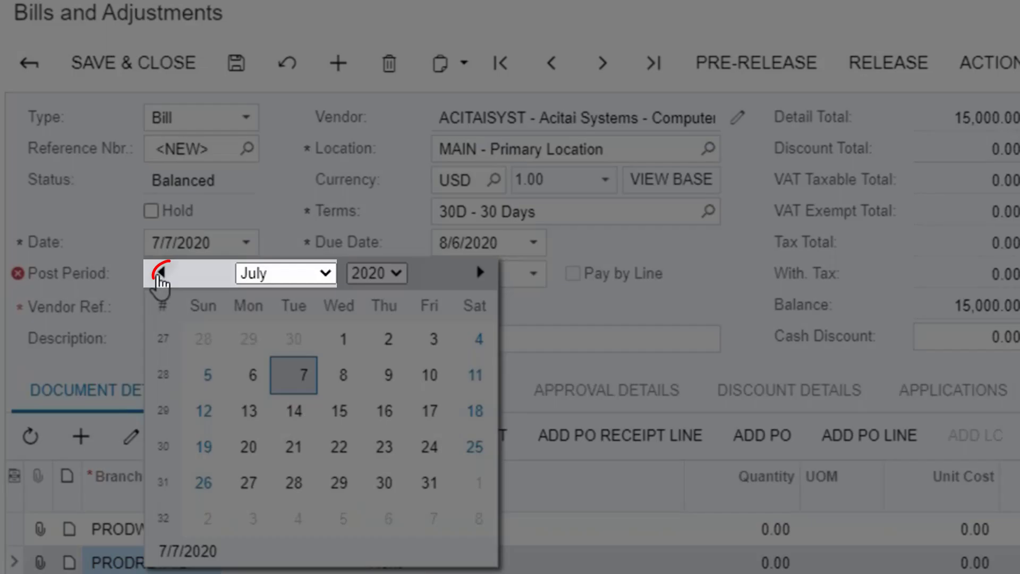
{"action": "left_click", "coordinate": [160, 273]}
{"action": "left_click", "coordinate": [159, 272]}
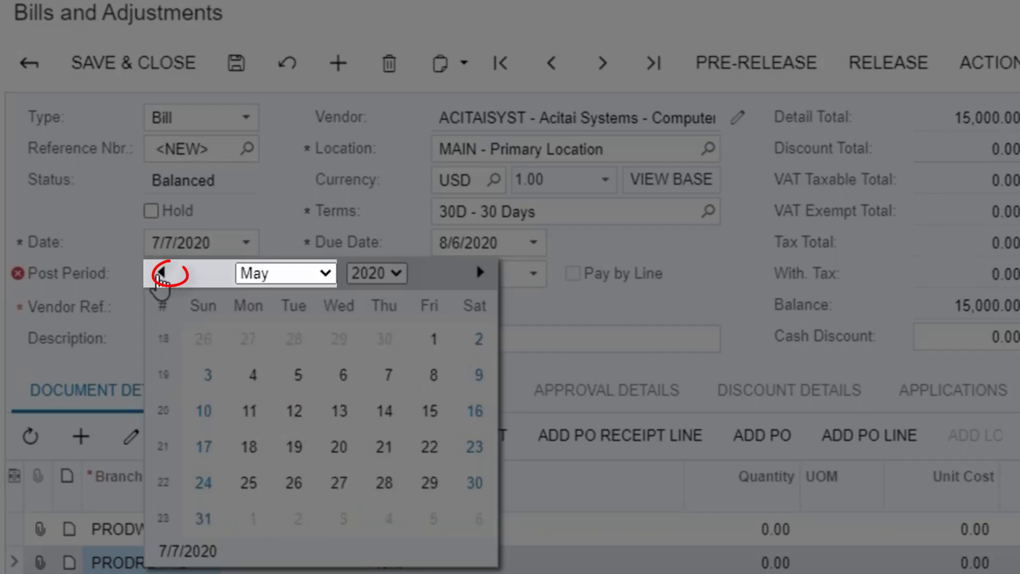
{"action": "left_click", "coordinate": [160, 272]}
{"action": "left_click", "coordinate": [254, 373]}
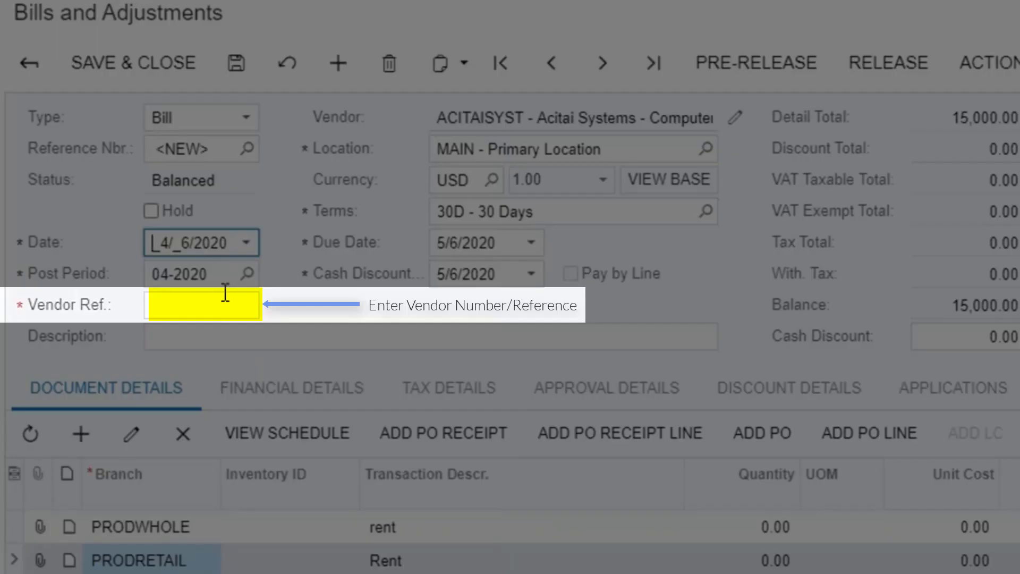
Enter 123123 as the bill's vendor reference and release the bill
{"action": "left_click", "coordinate": [218, 300]}
{"action": "type", "text": "1231"}
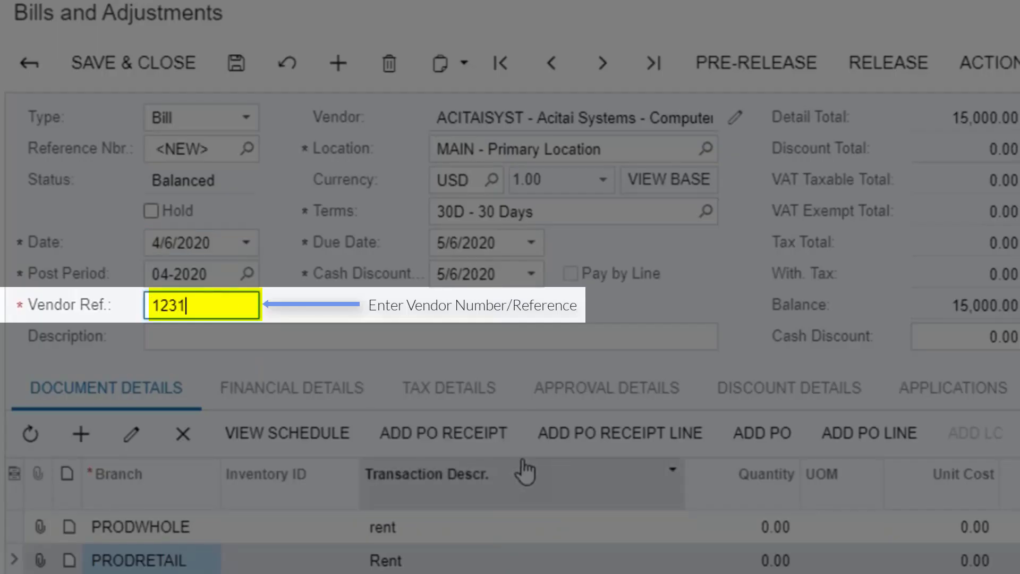
{"action": "type", "text": "23"}
{"action": "key", "text": "Tab"}
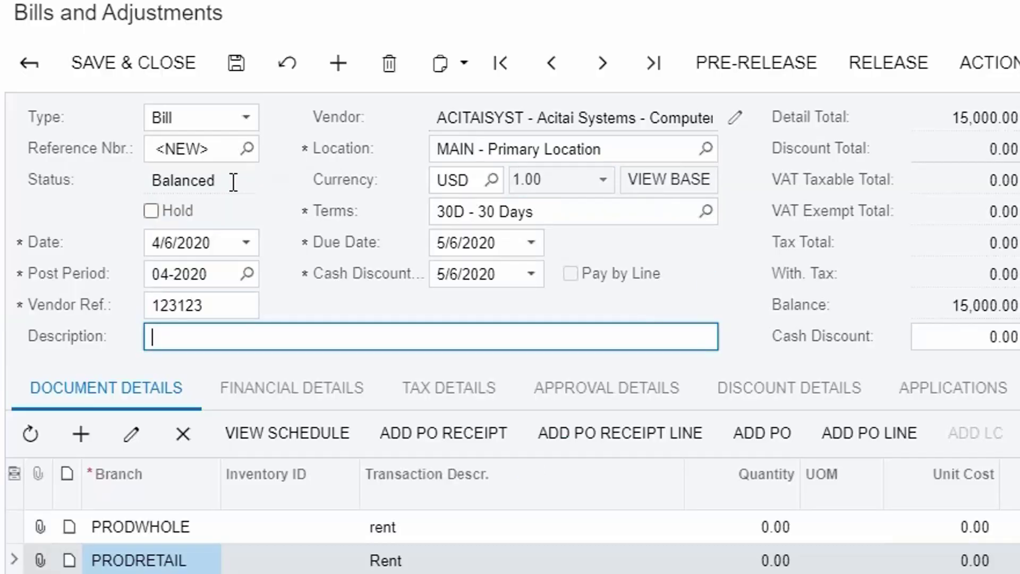
{"action": "left_click", "coordinate": [874, 69]}
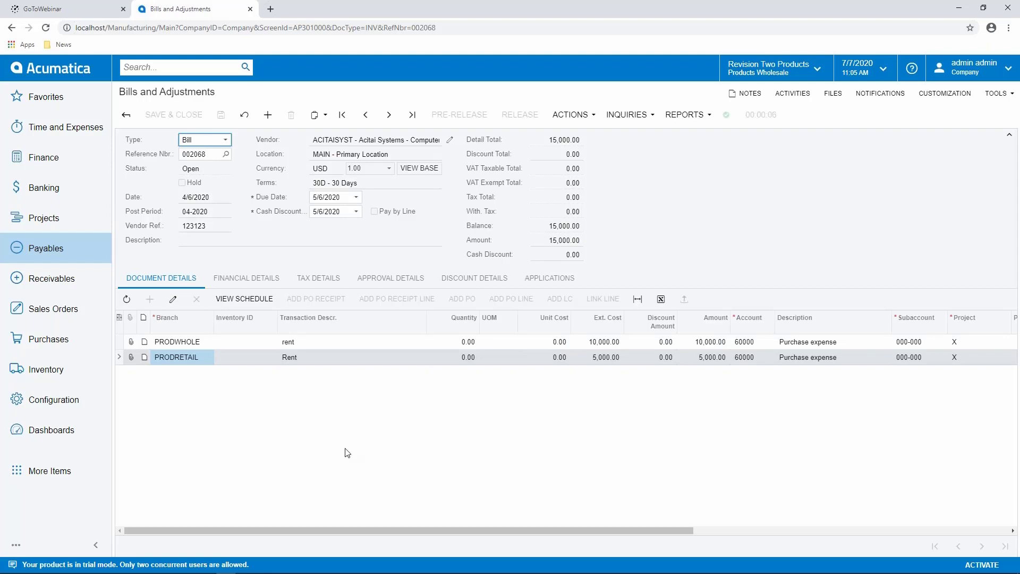
Open the GL batch linked to the released bill and examine its debit, credit and inter-branch balancing lines for each branch
{"action": "left_click", "coordinate": [251, 278]}
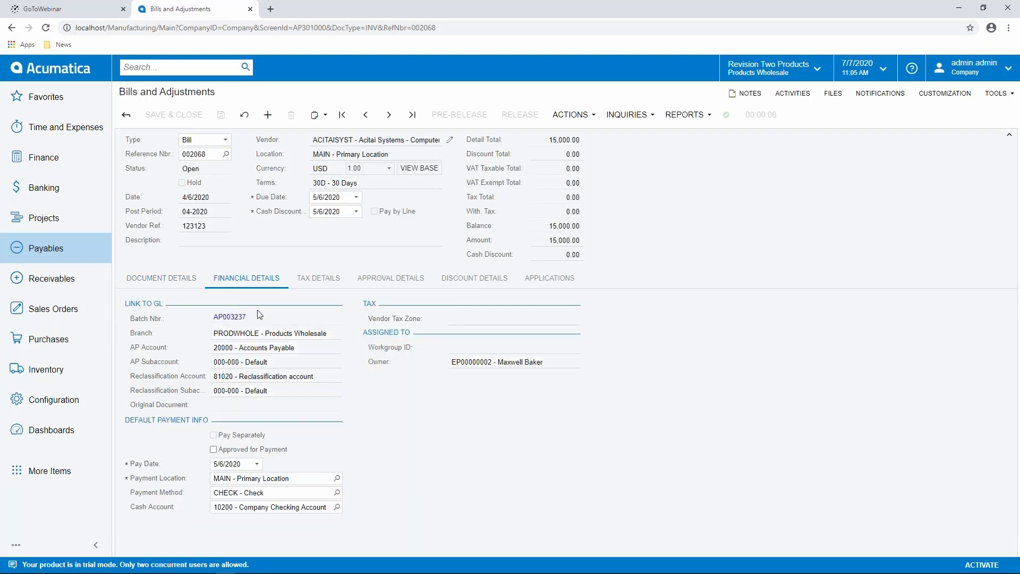
{"action": "left_click", "coordinate": [227, 317]}
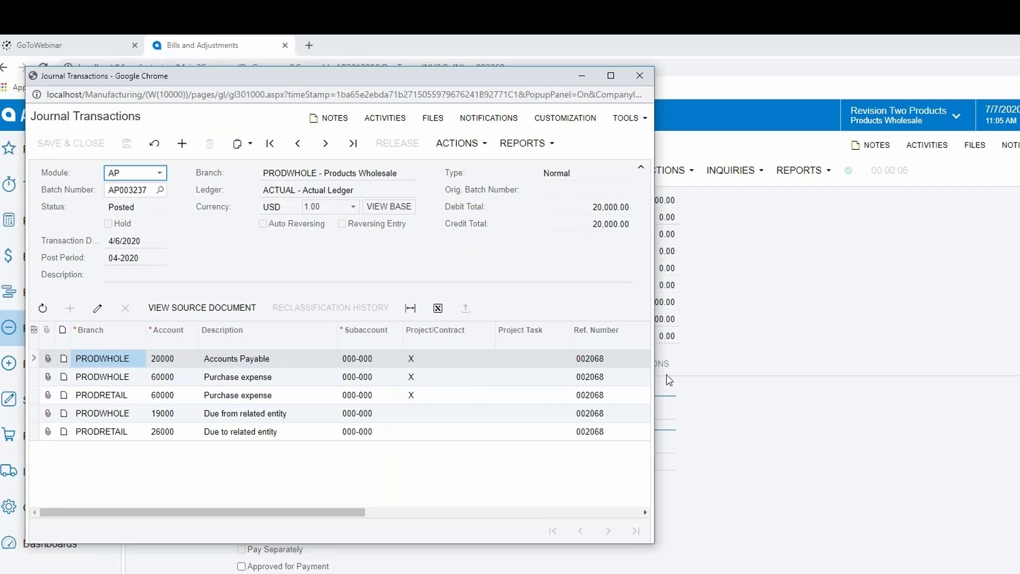
{"action": "left_click_drag", "start_coordinate": [657, 371], "coordinate": [998, 372]}
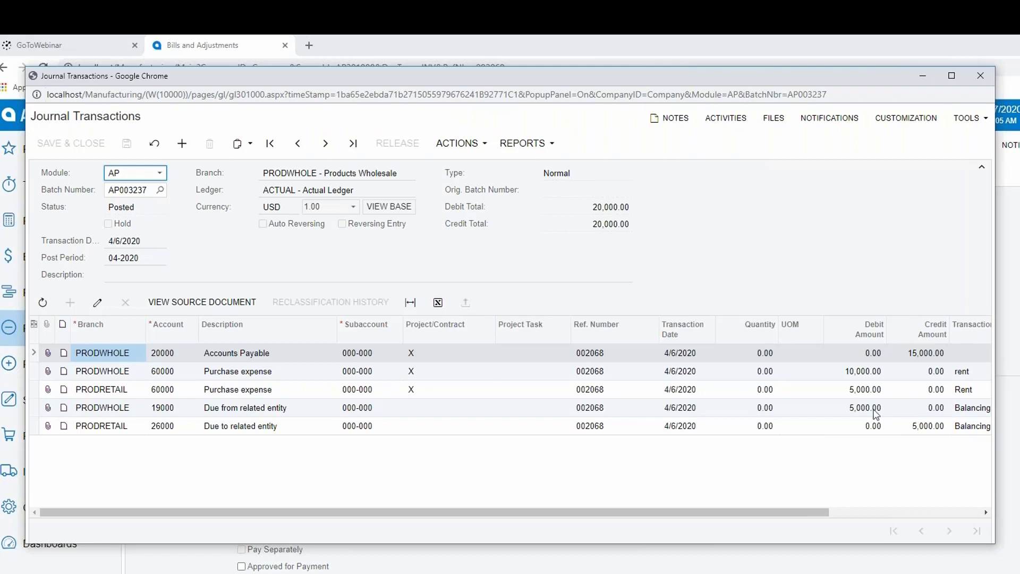
{"action": "left_click", "coordinate": [126, 408]}
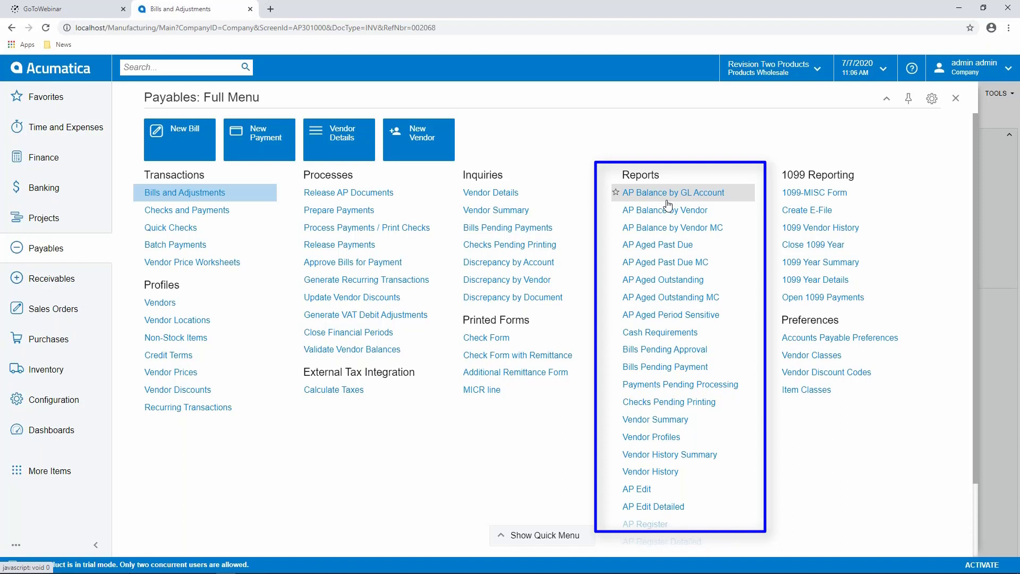
Run the AP Aged Outstanding report for PRODWHOLE - Products Wholesale and check which companies and branches the report offers
{"action": "left_click", "coordinate": [670, 289]}
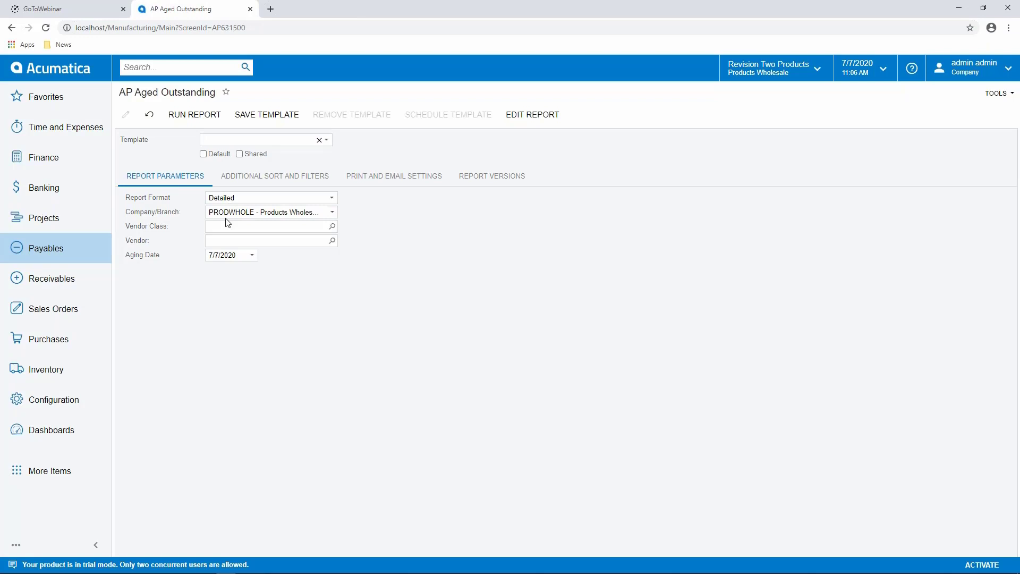
{"action": "left_click", "coordinate": [195, 115]}
{"action": "left_click", "coordinate": [330, 215]}
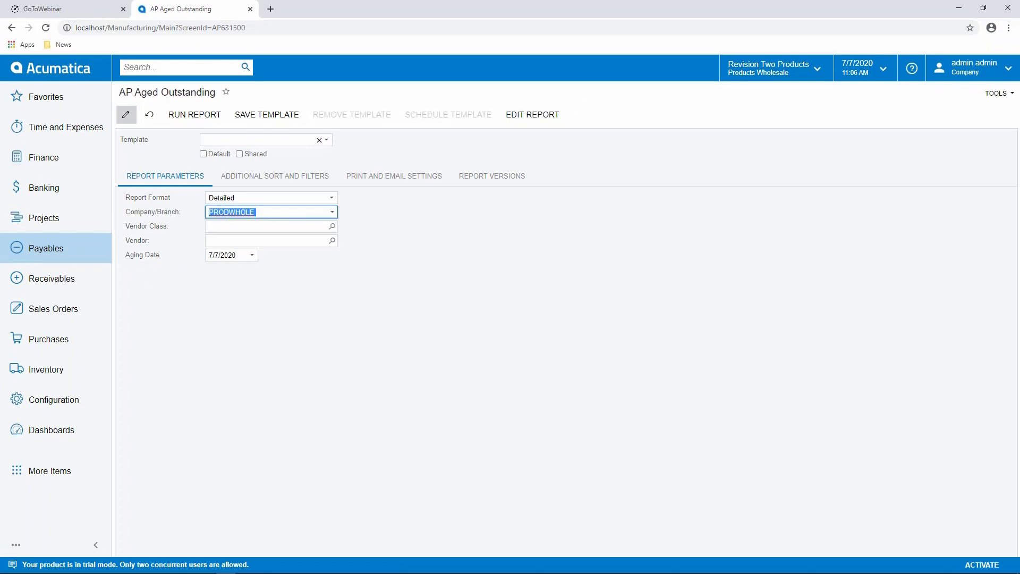
{"action": "left_click", "coordinate": [333, 213]}
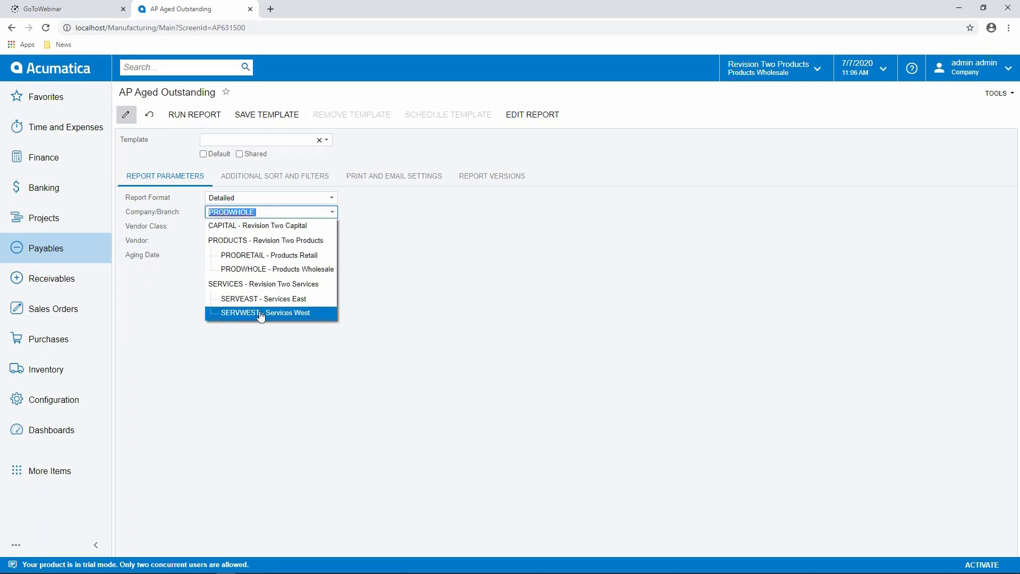
{"action": "left_click", "coordinate": [452, 253]}
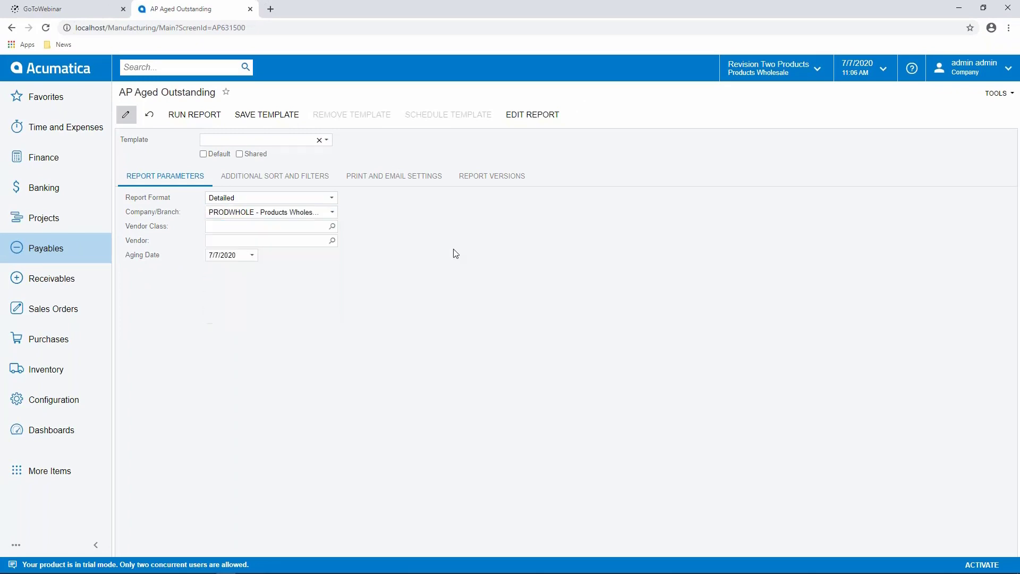
Clear the report's Company/Branch parameter and run AP Aged Outstanding across all companies and branches
{"action": "left_click", "coordinate": [283, 215]}
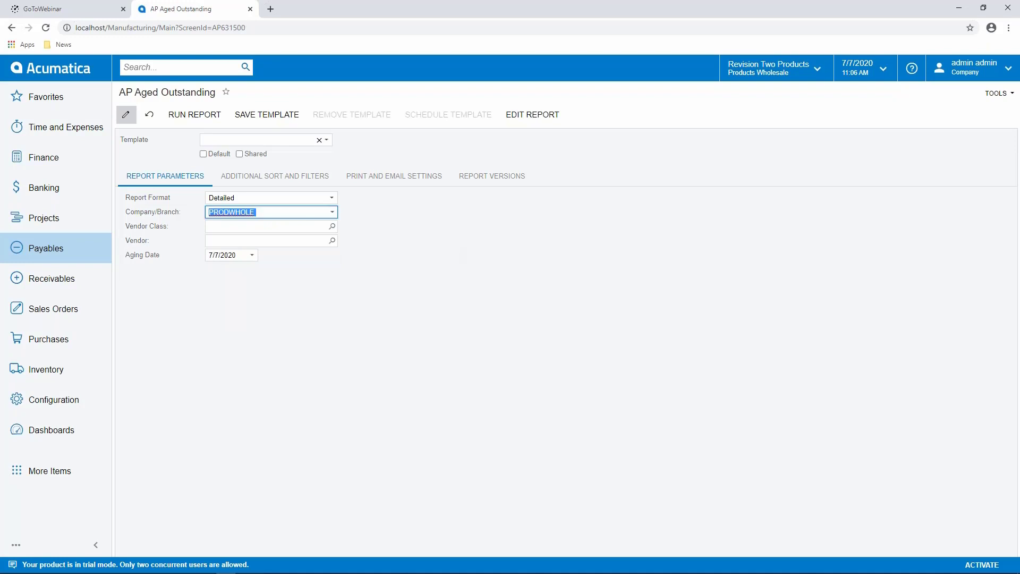
{"action": "key", "text": "BackSpace"}
{"action": "key", "text": "Tab"}
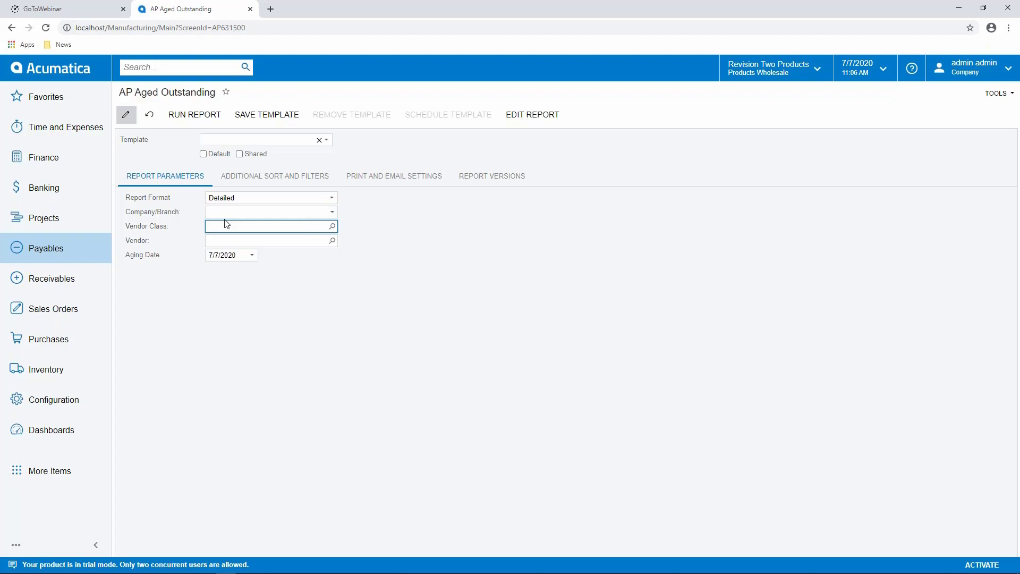
{"action": "left_click", "coordinate": [194, 114]}
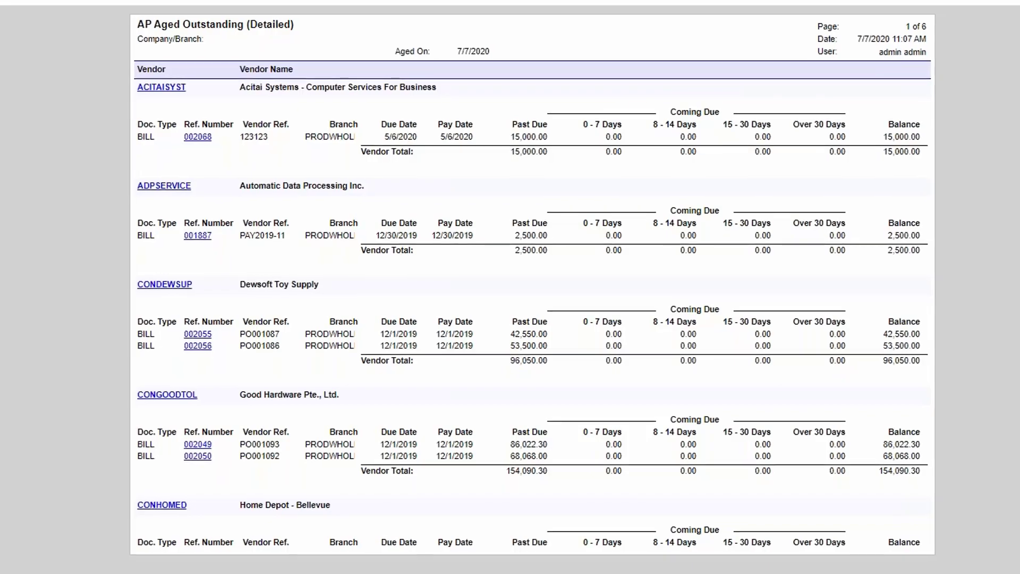
Open the Profit & Loss financial statement and set its financial period to 01-2019
{"action": "left_click", "coordinate": [80, 280]}
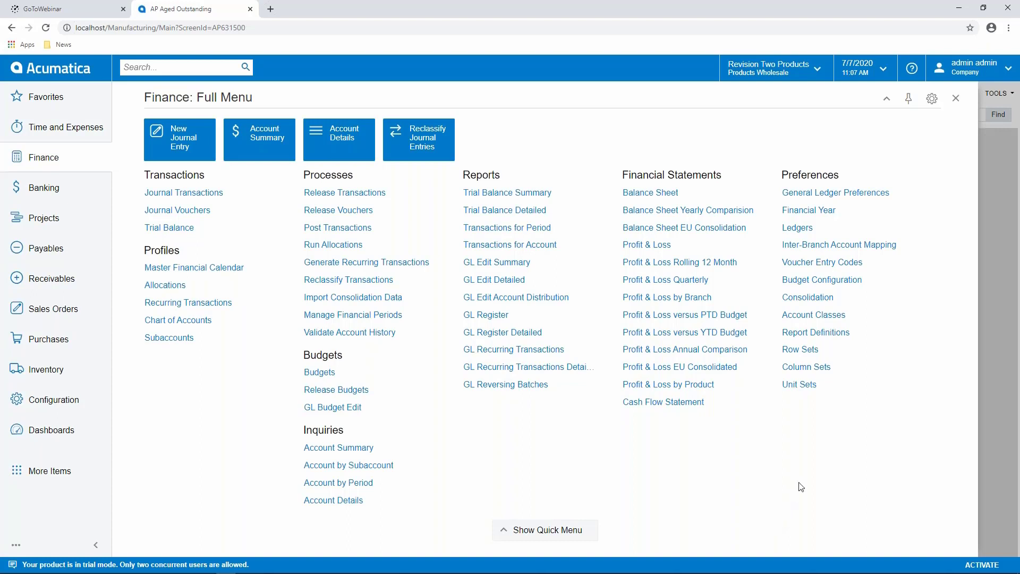
{"action": "left_click", "coordinate": [673, 246]}
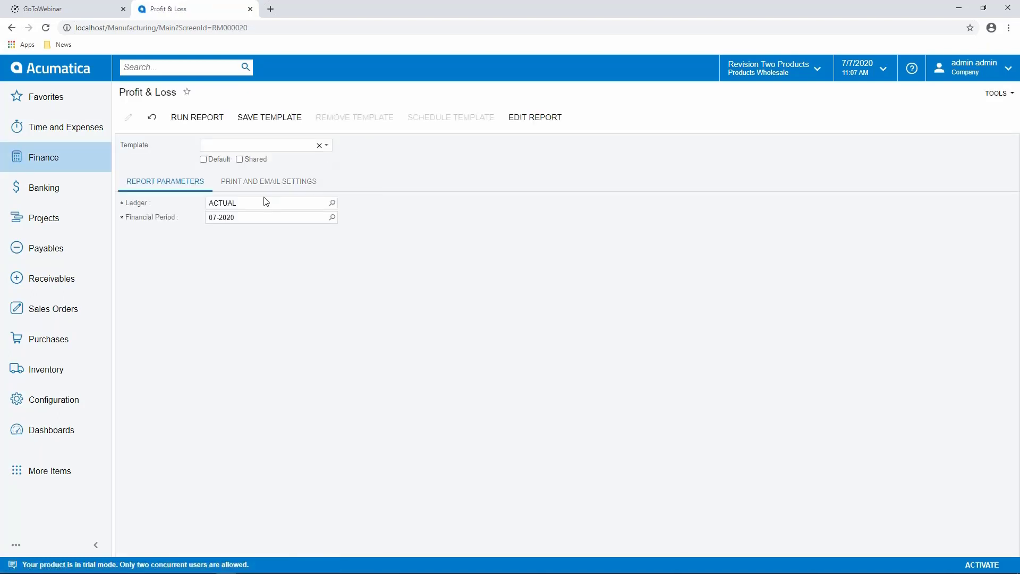
{"action": "left_click", "coordinate": [245, 217]}
{"action": "type", "text": "01-2020"}
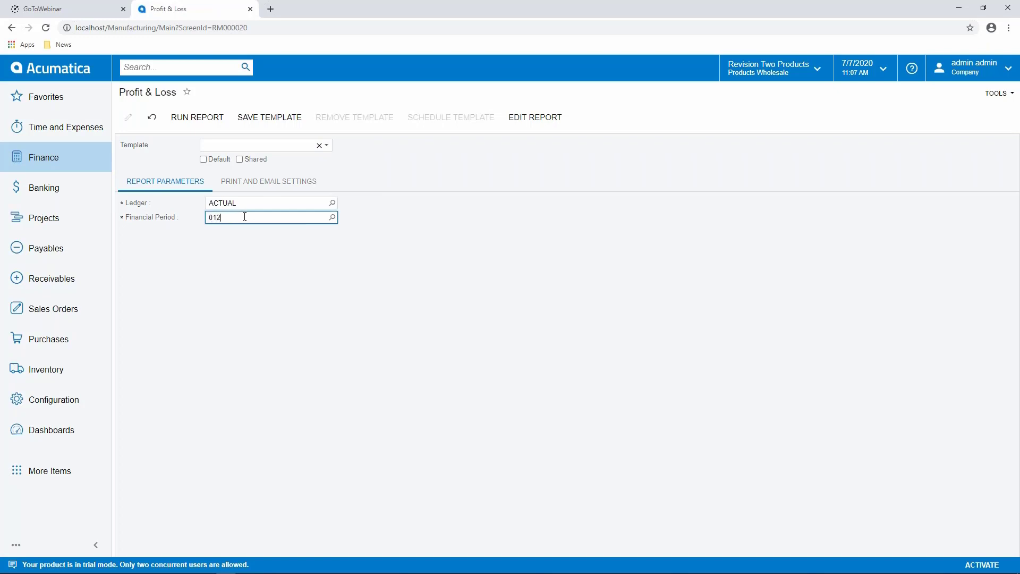
{"action": "key", "text": "Tab"}
Open the Profit & Loss report definition and examine the company and branch hierarchy in its BRANCHES unit set
{"action": "left_click", "coordinate": [546, 119]}
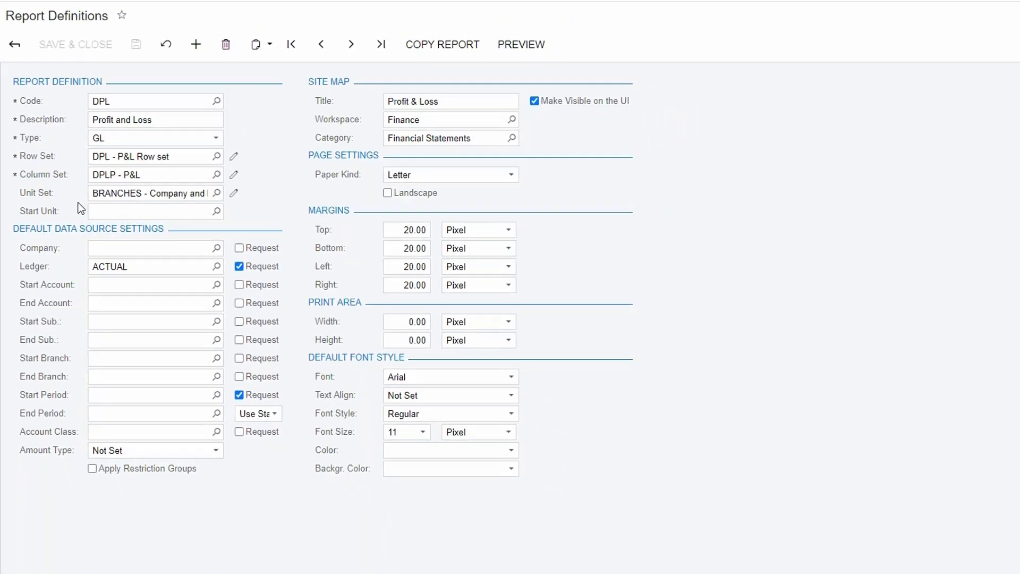
{"action": "left_click", "coordinate": [521, 44]}
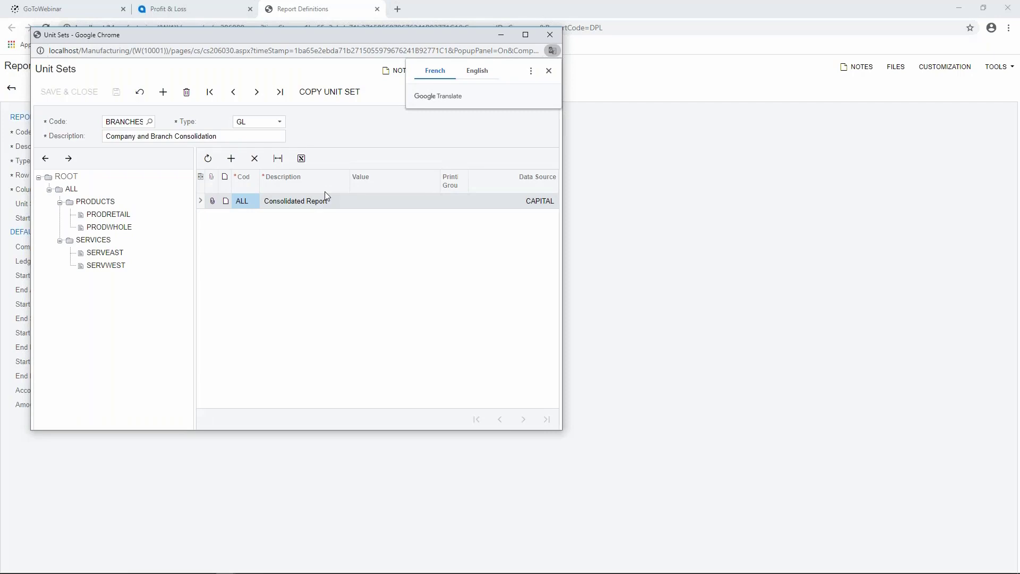
{"action": "left_click", "coordinate": [71, 178]}
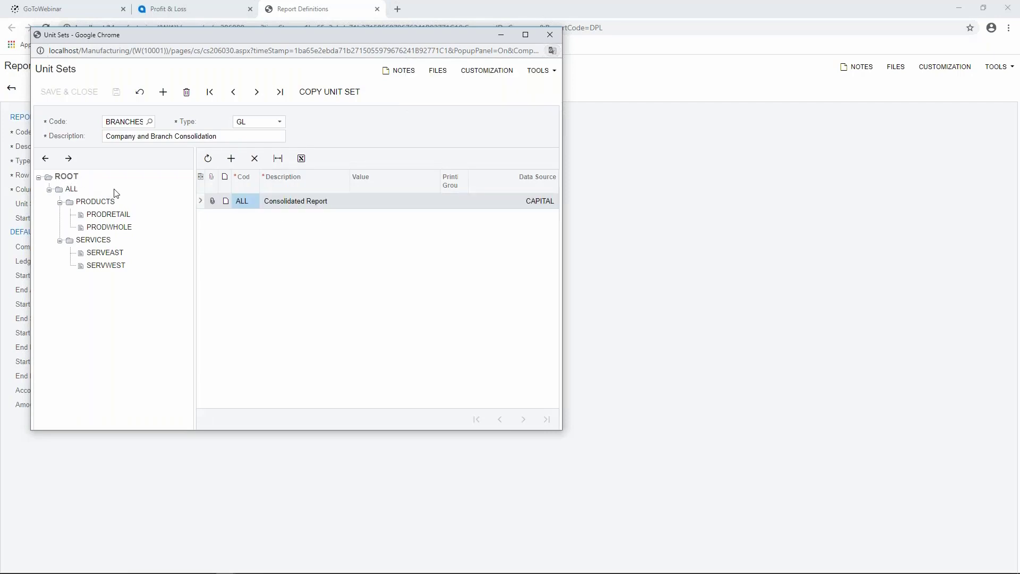
{"action": "left_click", "coordinate": [73, 191]}
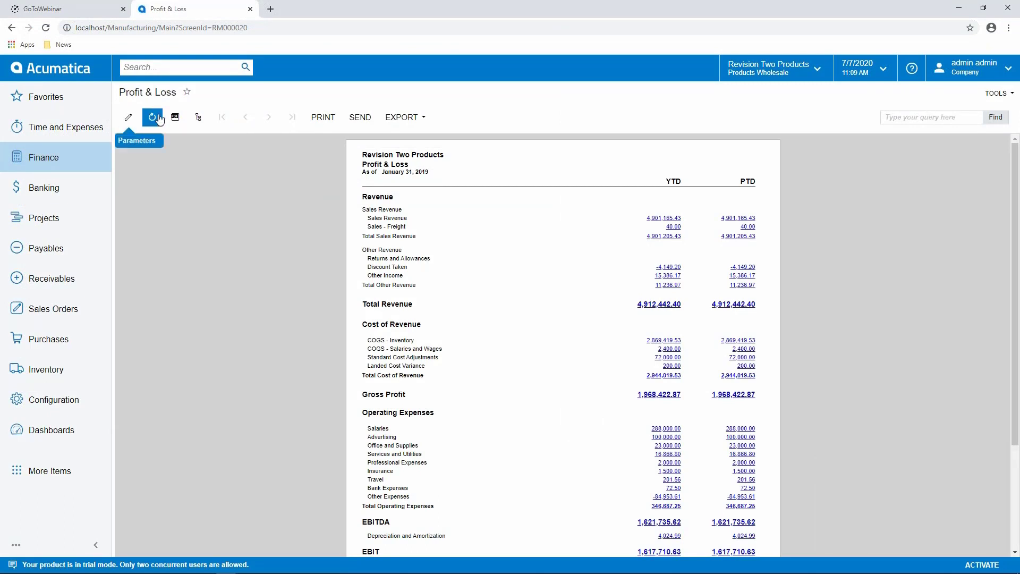
Show the Profit & Loss report's unit tree and compare results for the Products Retail Branch, Products Wholesale Branch and Services Company
{"action": "left_click", "coordinate": [198, 120]}
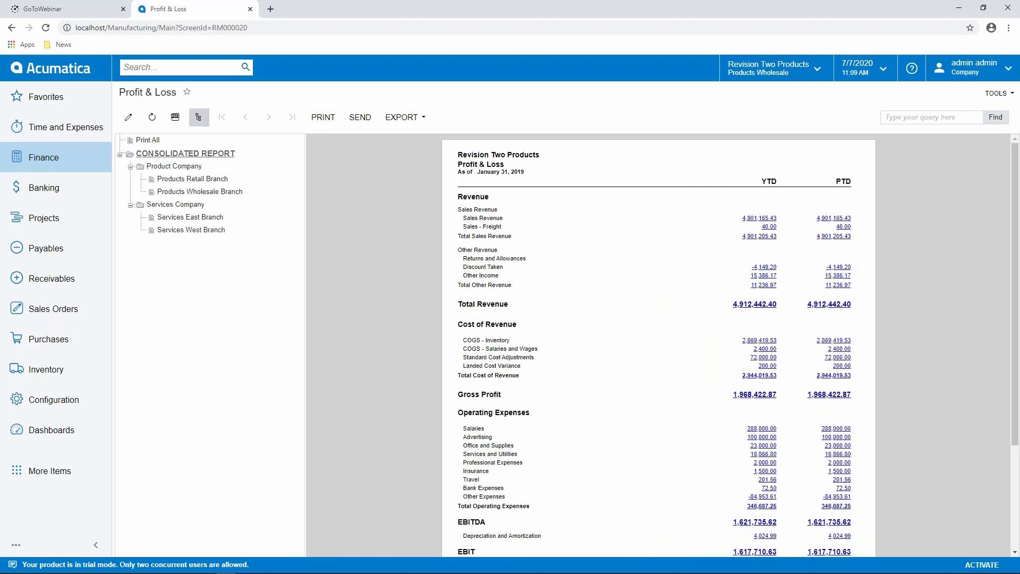
{"action": "left_click", "coordinate": [195, 180]}
{"action": "left_click", "coordinate": [187, 192]}
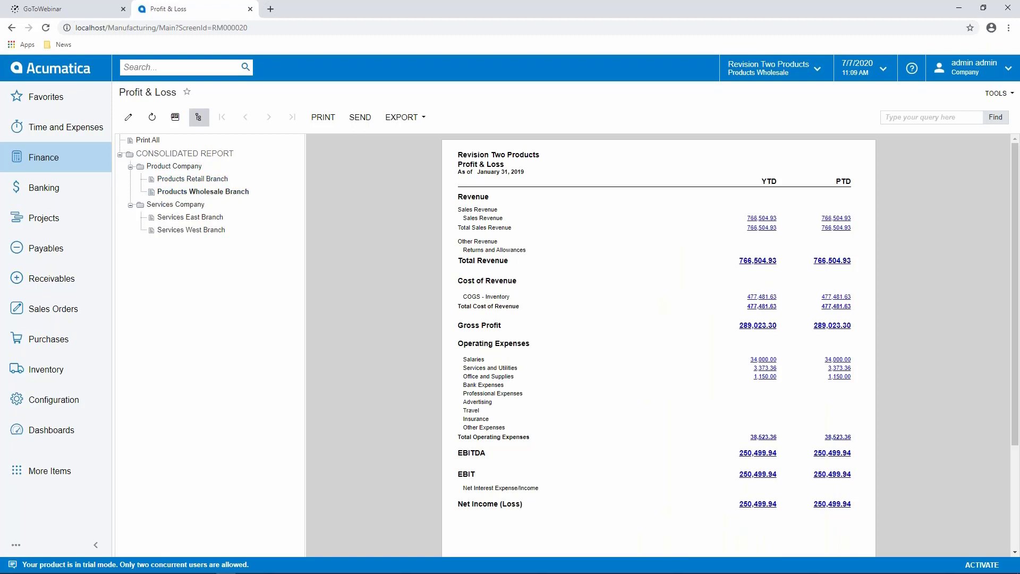
{"action": "left_click", "coordinate": [181, 205]}
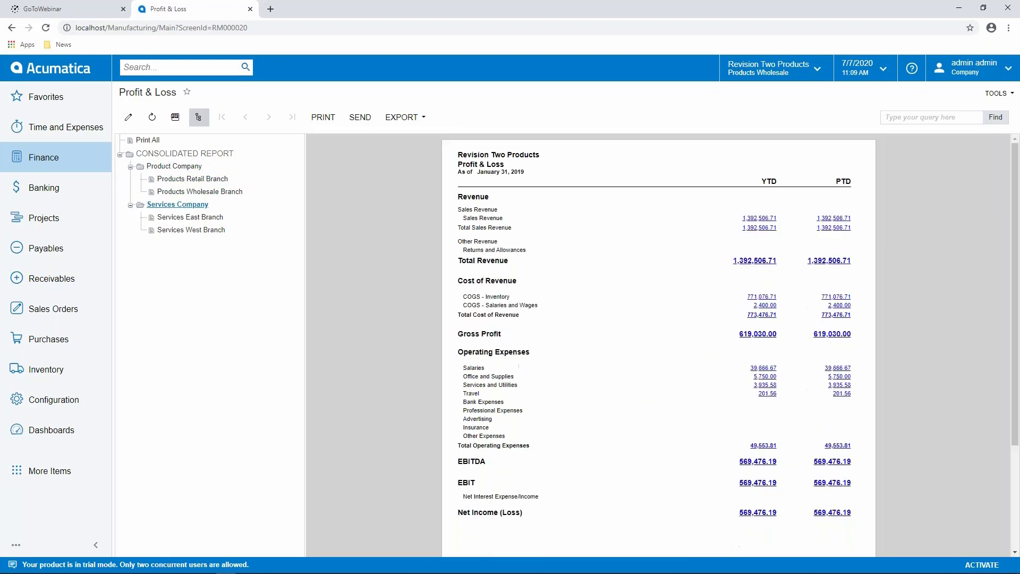
{"action": "left_click", "coordinate": [200, 191]}
View the consolidated Profit & Loss, and drill down through the Product Company to its retail and wholesale branches
{"action": "left_click", "coordinate": [168, 154]}
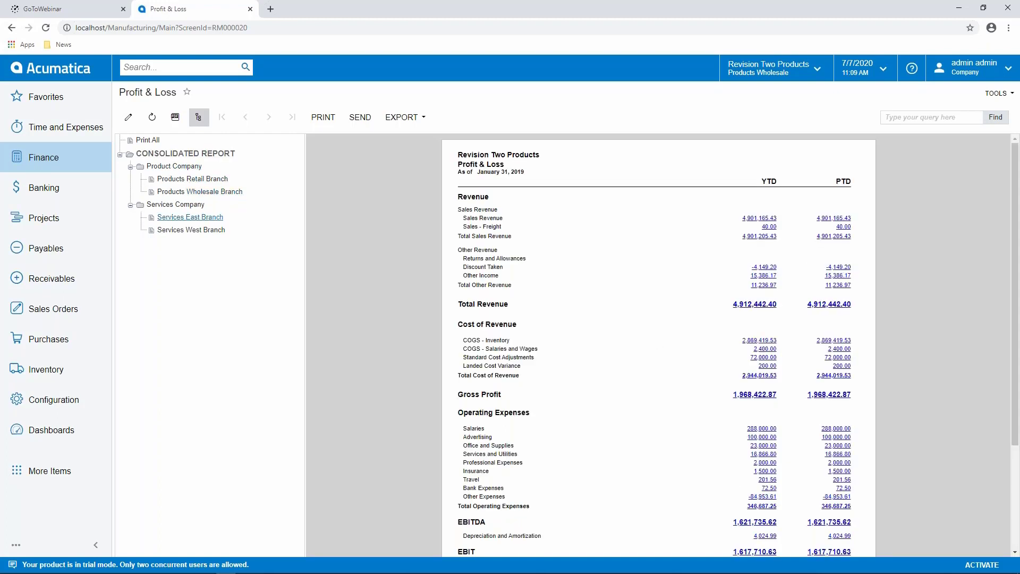
{"action": "left_click", "coordinate": [183, 168]}
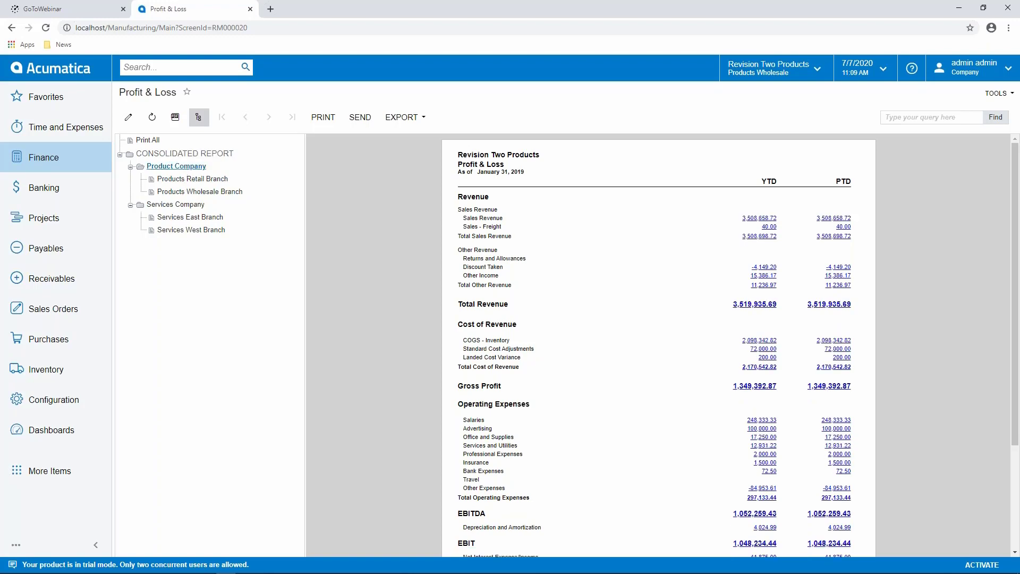
{"action": "left_click", "coordinate": [183, 180]}
{"action": "left_click", "coordinate": [185, 193]}
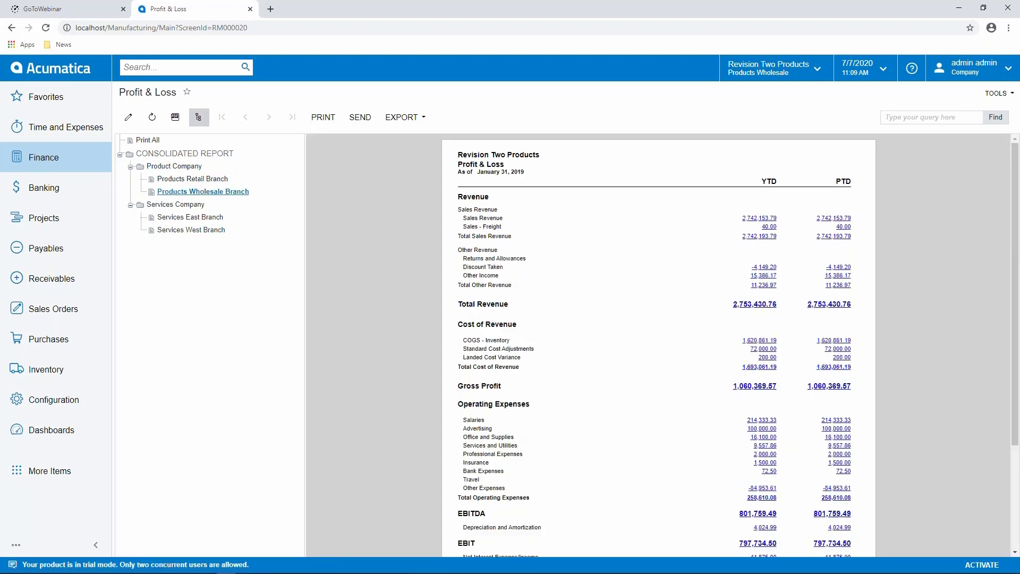